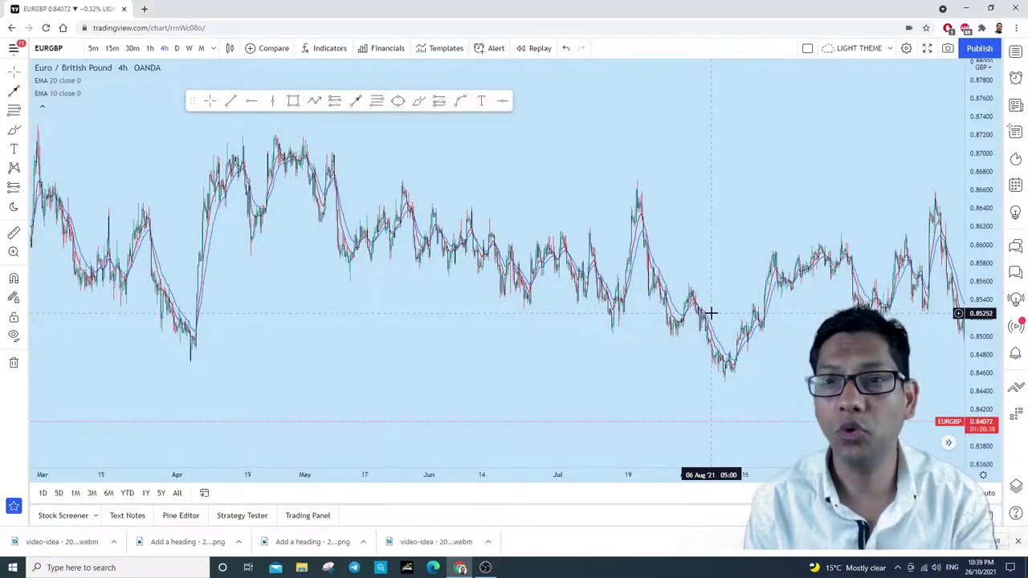
Step: Encircle the EURGBP price range from March to September 2021 with the Brush, and undo the drawing
{"action": "scroll", "coordinate": [735, 193], "scroll_direction": "down", "scroll_amount": 5}
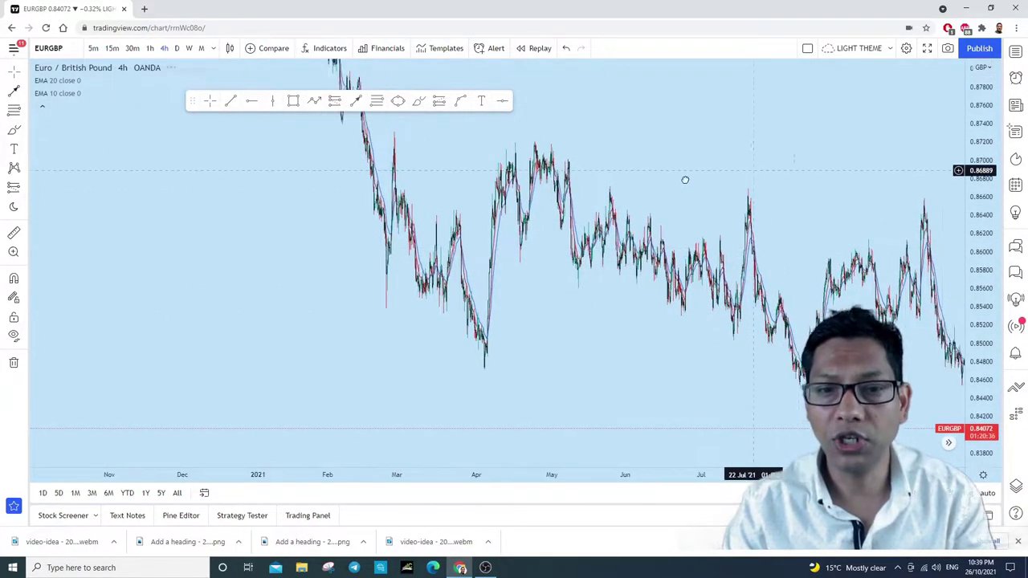
{"action": "scroll", "coordinate": [884, 225], "scroll_direction": "up", "scroll_amount": 2}
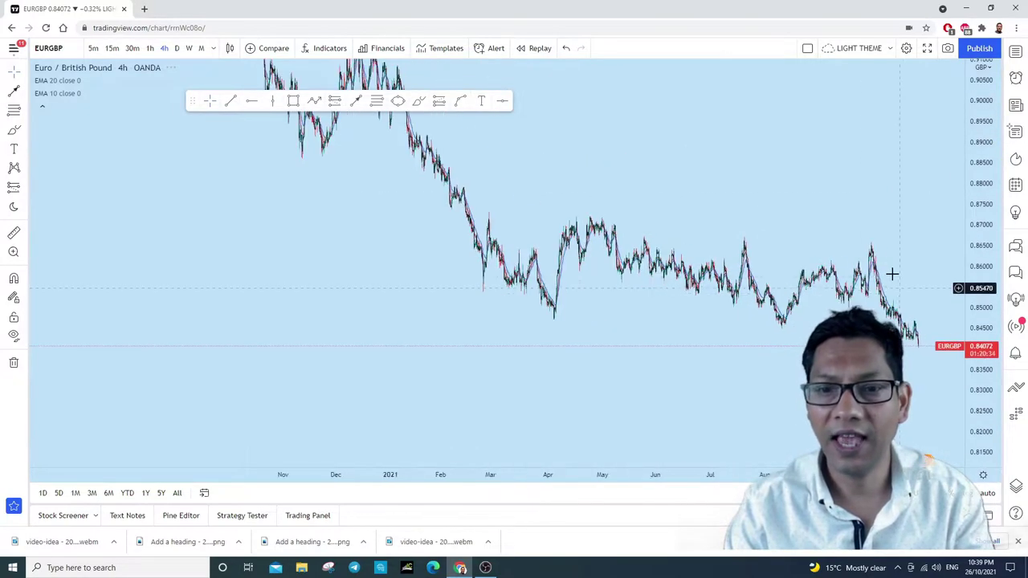
{"action": "scroll", "coordinate": [811, 218], "scroll_direction": "up", "scroll_amount": 3}
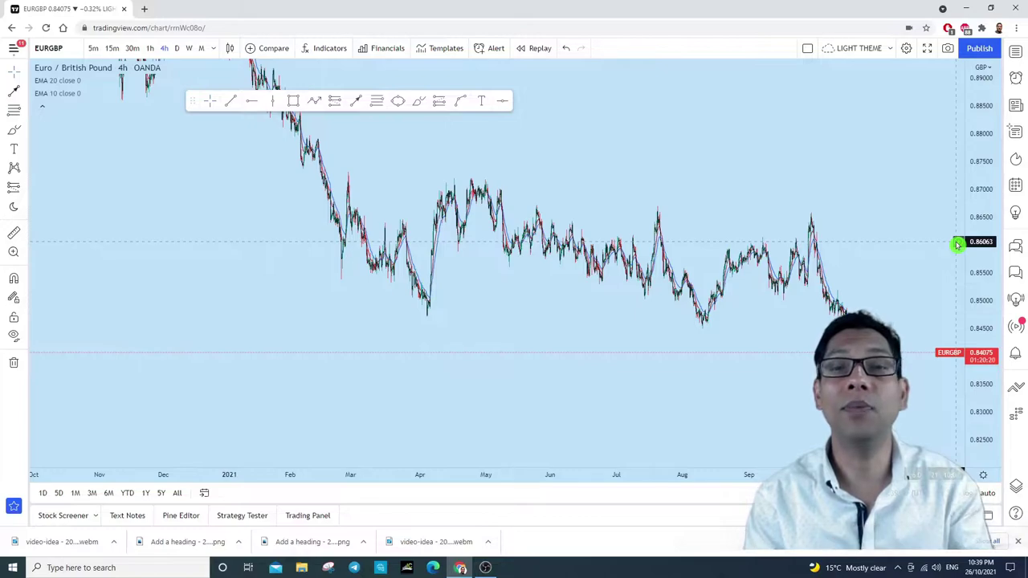
{"action": "left_click", "coordinate": [419, 100]}
{"action": "left_click", "coordinate": [897, 223]}
{"action": "left_click", "coordinate": [584, 158]}
{"action": "left_click", "coordinate": [791, 172]}
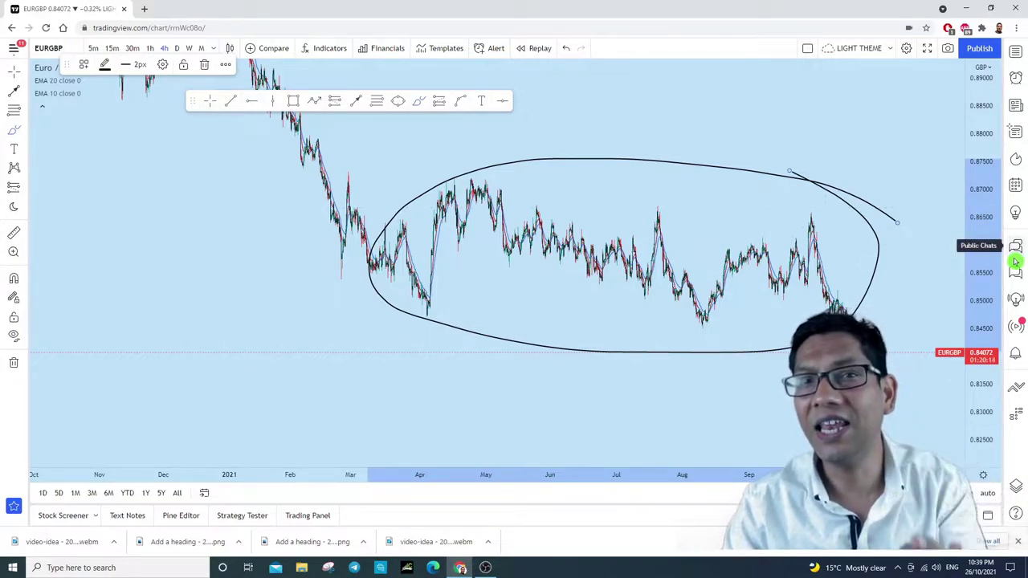
{"action": "left_click", "coordinate": [566, 49]}
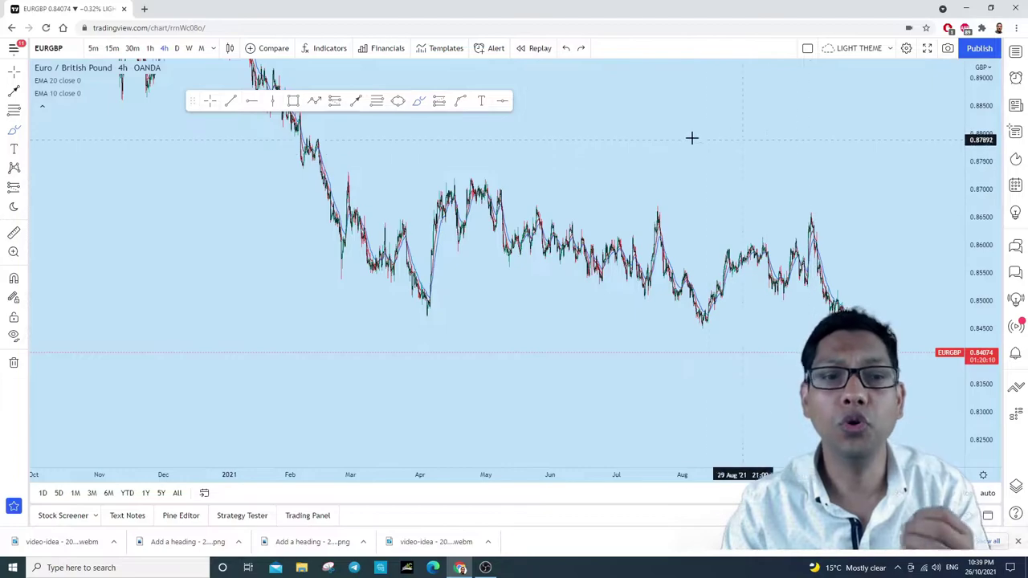
Step: Circle the main swing highs on the EURGBP chart from April to September 2021 with the Brush
{"action": "left_click", "coordinate": [417, 102]}
{"action": "mouse_move", "coordinate": [454, 168]}
{"action": "left_mouse_down"}
{"action": "mouse_move", "coordinate": [482, 178]}
{"action": "mouse_move", "coordinate": [461, 169]}
{"action": "left_mouse_up"}
{"action": "mouse_move", "coordinate": [552, 201]}
{"action": "left_mouse_down"}
{"action": "mouse_move", "coordinate": [544, 209]}
{"action": "mouse_move", "coordinate": [587, 218]}
{"action": "left_mouse_up"}
{"action": "left_click_drag", "start_coordinate": [675, 206], "coordinate": [687, 212]}
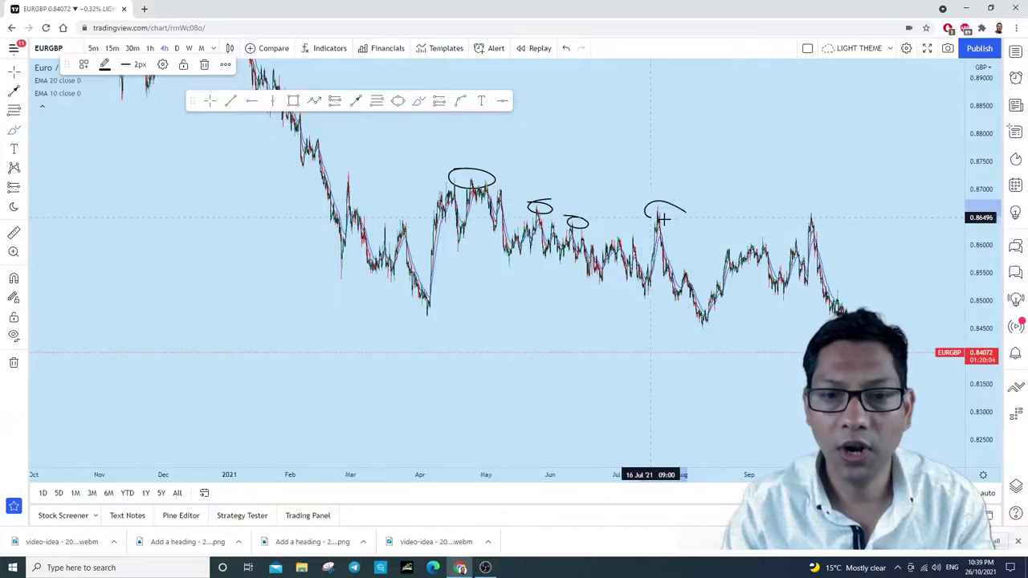
{"action": "left_click_drag", "start_coordinate": [822, 207], "coordinate": [827, 211]}
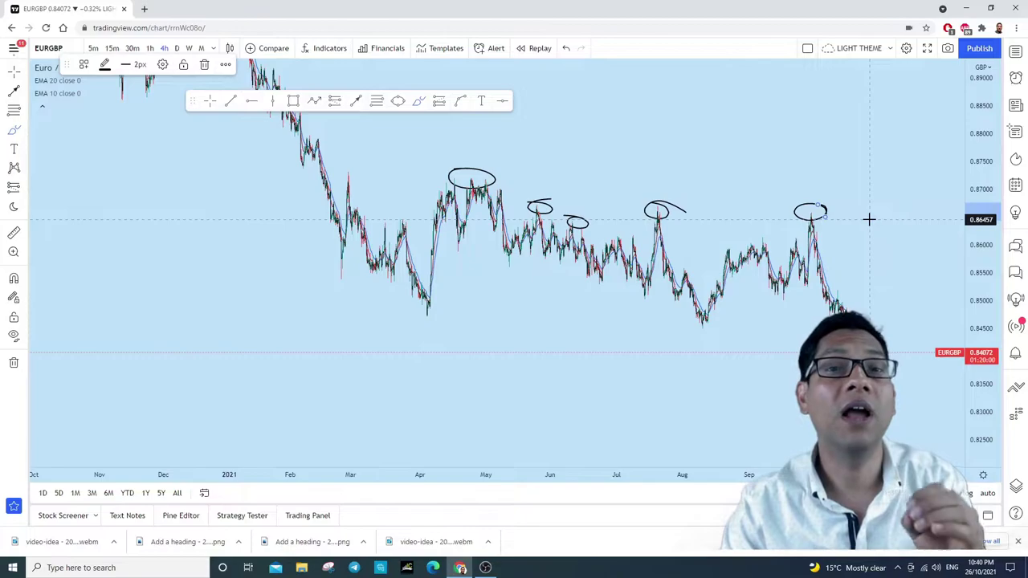
Step: Brush descending strokes from the April and September highs, emphasise the July peak, and remove all drawings
{"action": "left_click_drag", "start_coordinate": [473, 181], "coordinate": [678, 252]}
{"action": "mouse_move", "coordinate": [676, 198]}
{"action": "left_mouse_down"}
{"action": "mouse_move", "coordinate": [655, 233]}
{"action": "mouse_move", "coordinate": [681, 205]}
{"action": "mouse_move", "coordinate": [694, 213]}
{"action": "left_mouse_up"}
{"action": "mouse_move", "coordinate": [819, 202]}
{"action": "left_mouse_down"}
{"action": "mouse_move", "coordinate": [803, 201]}
{"action": "mouse_move", "coordinate": [920, 234]}
{"action": "left_mouse_up"}
{"action": "left_click", "coordinate": [640, 201]}
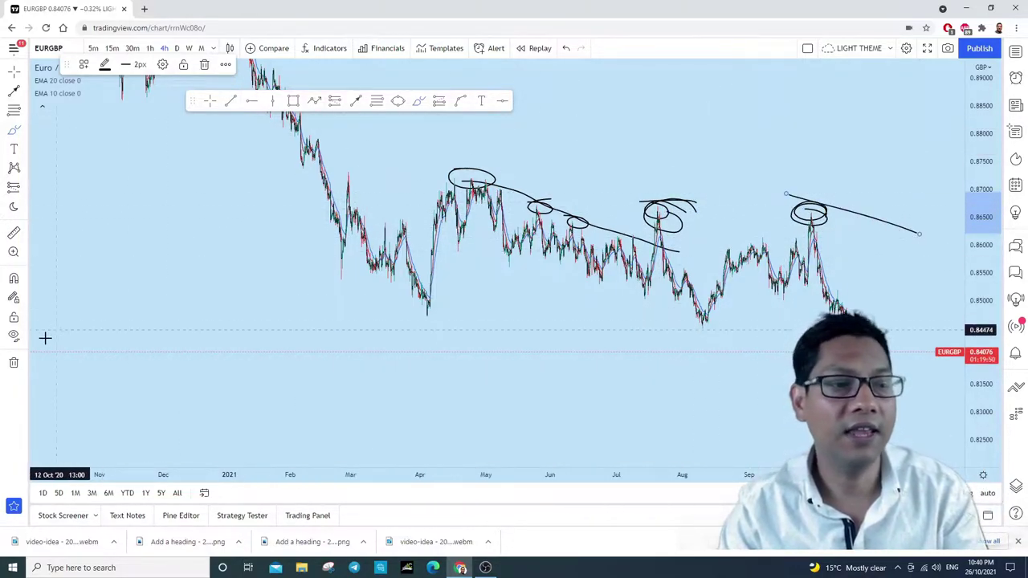
{"action": "left_click", "coordinate": [14, 363]}
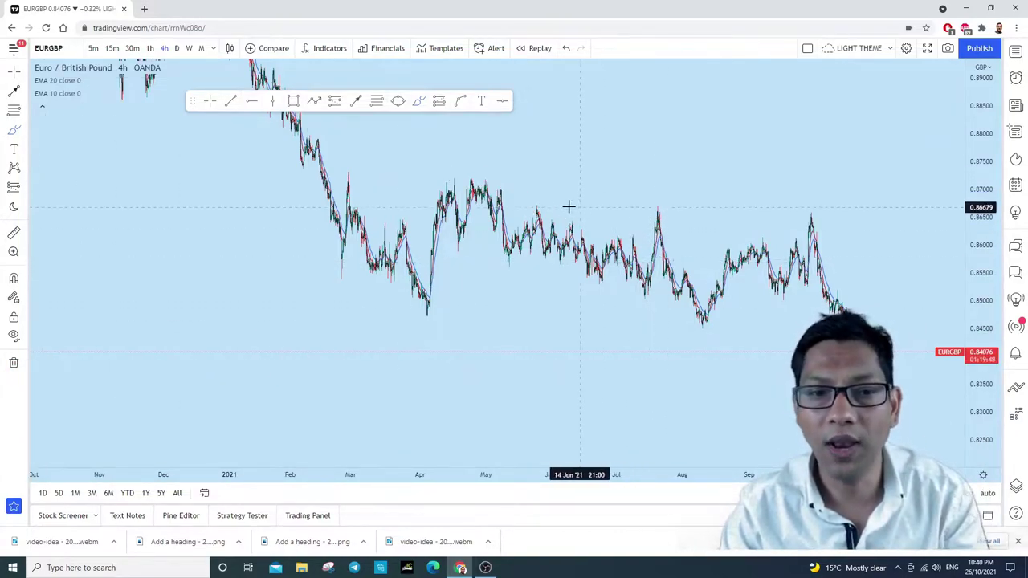
Step: Mark the successive lower highs throughout the 2021 EURGBP decline with short Brush strokes, and remove all drawings
{"action": "mouse_move", "coordinate": [456, 181]}
{"action": "left_mouse_down"}
{"action": "mouse_move", "coordinate": [528, 187]}
{"action": "mouse_move", "coordinate": [592, 230]}
{"action": "left_mouse_up"}
{"action": "mouse_move", "coordinate": [630, 240]}
{"action": "left_mouse_down"}
{"action": "mouse_move", "coordinate": [703, 277]}
{"action": "mouse_move", "coordinate": [743, 251]}
{"action": "mouse_move", "coordinate": [859, 294]}
{"action": "mouse_move", "coordinate": [861, 310]}
{"action": "mouse_move", "coordinate": [906, 346]}
{"action": "left_mouse_up"}
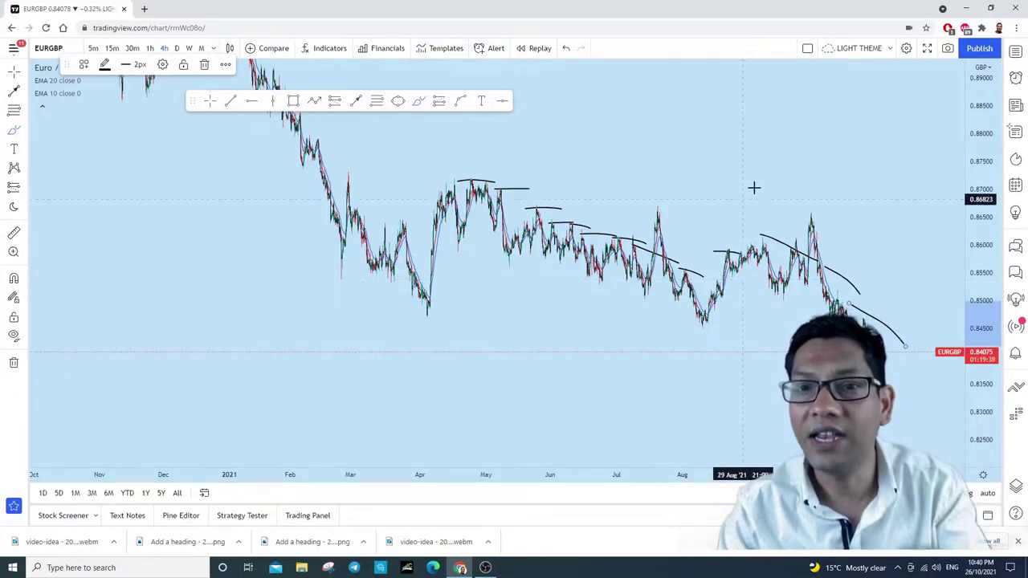
{"action": "scroll", "coordinate": [746, 324], "scroll_direction": "down", "scroll_amount": 3}
{"action": "mouse_move", "coordinate": [527, 111]}
{"action": "left_mouse_down"}
{"action": "mouse_move", "coordinate": [566, 123]}
{"action": "mouse_move", "coordinate": [571, 148]}
{"action": "mouse_move", "coordinate": [619, 217]}
{"action": "left_mouse_up"}
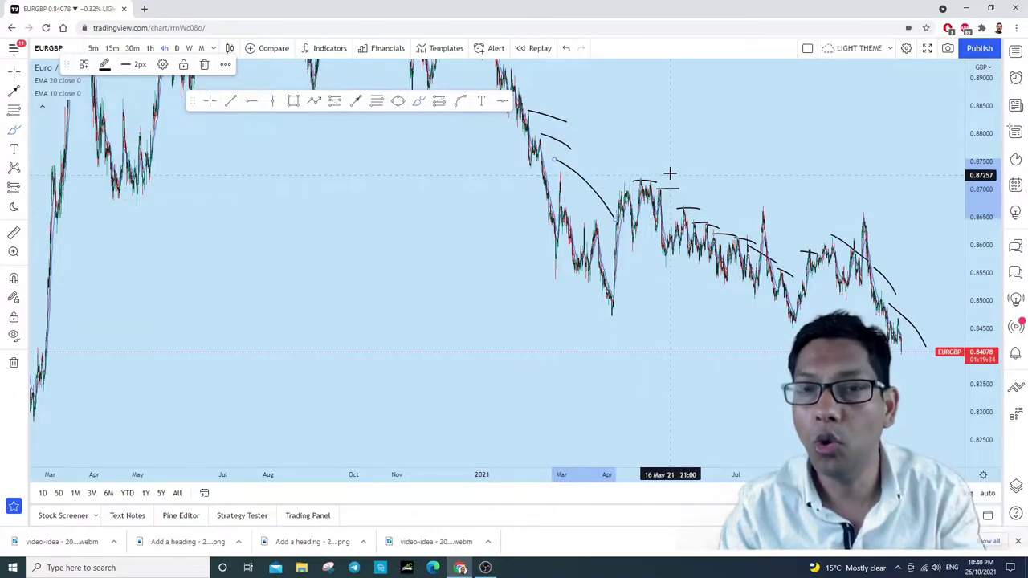
{"action": "left_click", "coordinate": [14, 366]}
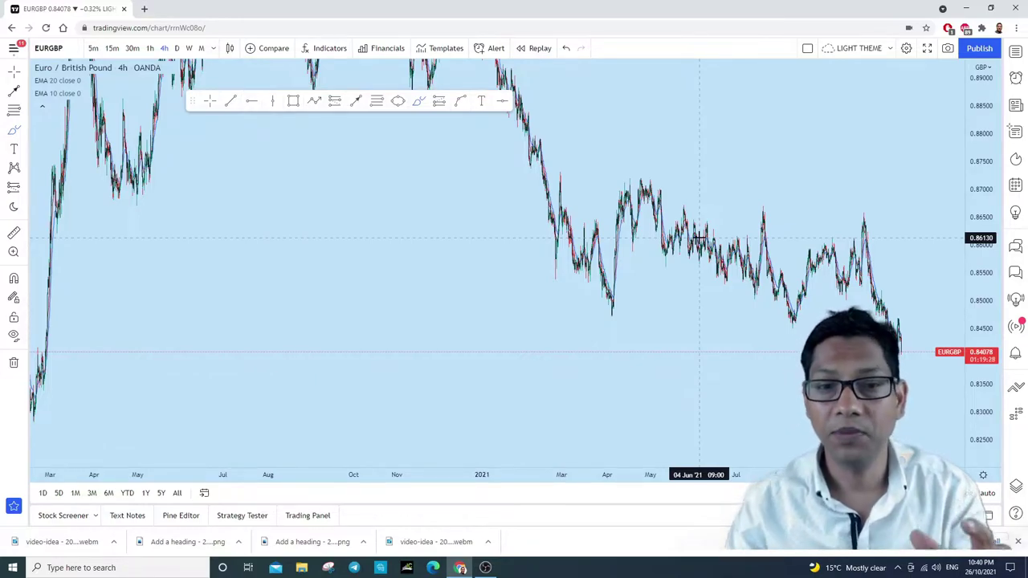
Step: Trace the April 2021 price swings with the Brush, circle the 19 April low and the whole formation, and remove all drawings
{"action": "scroll", "coordinate": [475, 269], "scroll_direction": "up", "scroll_amount": 5}
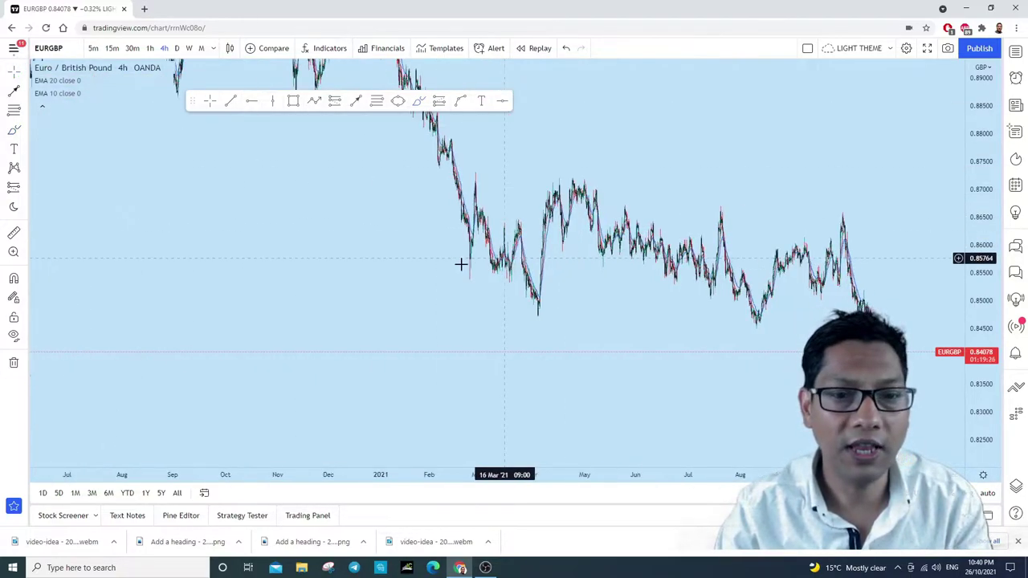
{"action": "left_click_drag", "start_coordinate": [685, 218], "coordinate": [870, 230]}
{"action": "scroll", "coordinate": [716, 147], "scroll_direction": "up", "scroll_amount": 5}
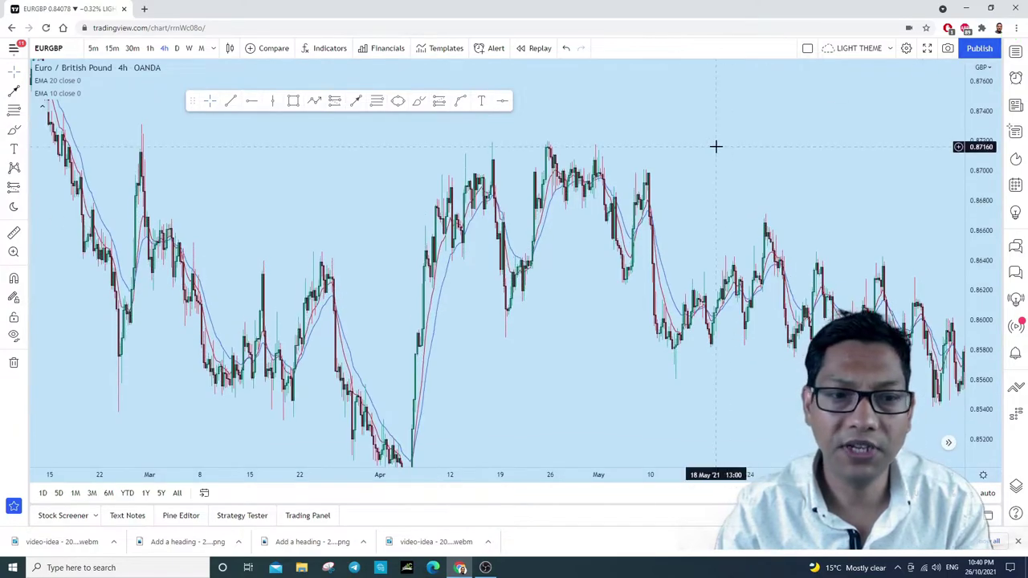
{"action": "scroll", "coordinate": [727, 257], "scroll_direction": "up", "scroll_amount": 5}
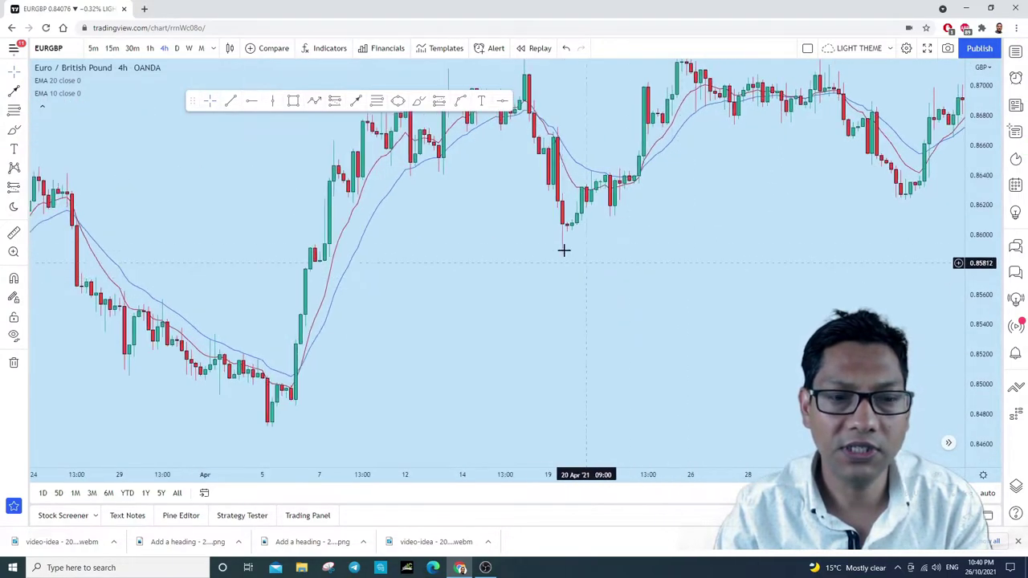
{"action": "scroll", "coordinate": [924, 257], "scroll_direction": "up", "scroll_amount": 5}
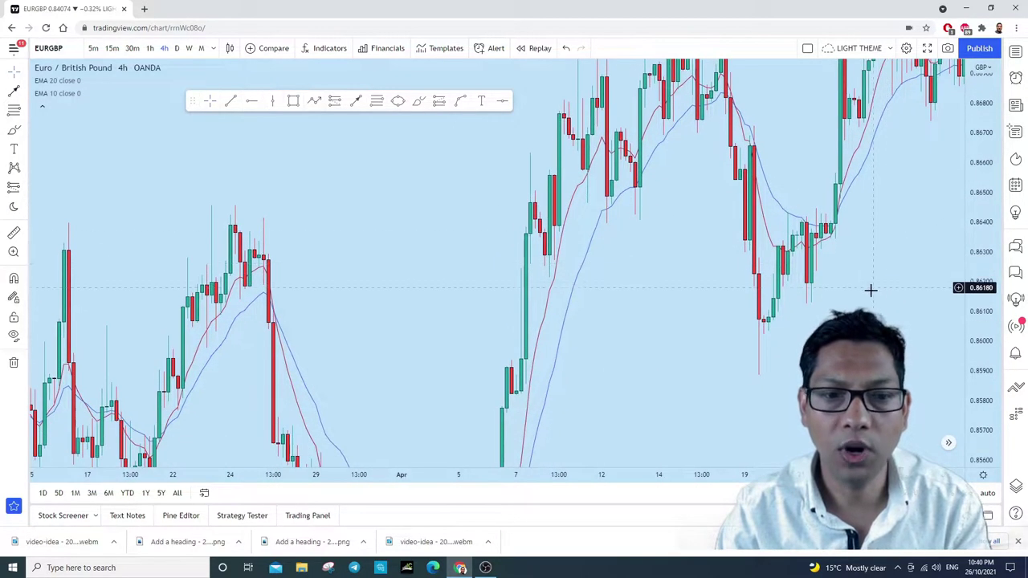
{"action": "left_click_drag", "start_coordinate": [871, 277], "coordinate": [770, 327]}
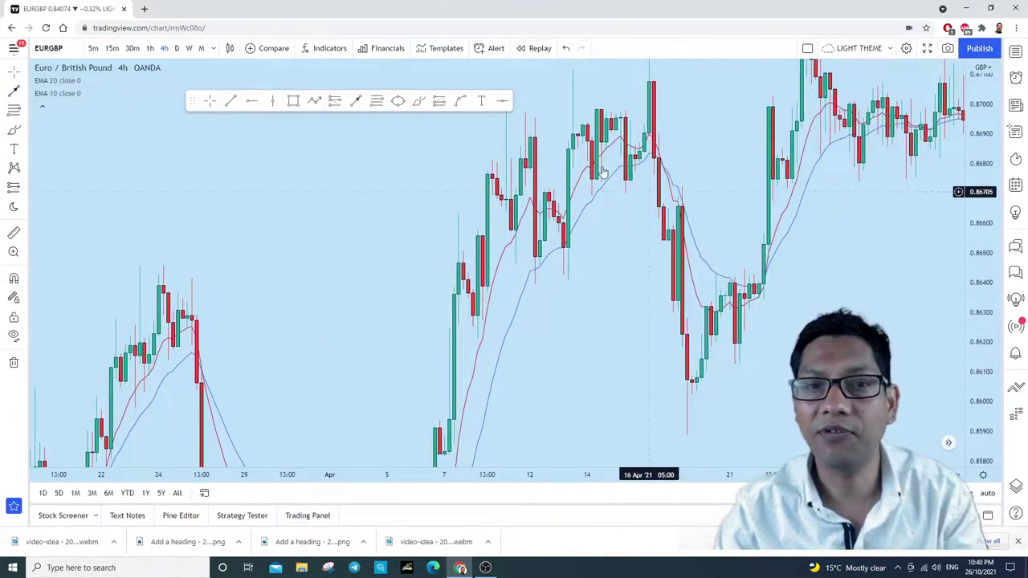
{"action": "left_click", "coordinate": [530, 49]}
{"action": "left_click", "coordinate": [419, 101]}
{"action": "mouse_move", "coordinate": [446, 434]}
{"action": "left_mouse_down"}
{"action": "mouse_move", "coordinate": [470, 214]}
{"action": "mouse_move", "coordinate": [488, 216]}
{"action": "mouse_move", "coordinate": [572, 111]}
{"action": "mouse_move", "coordinate": [634, 165]}
{"action": "mouse_move", "coordinate": [666, 94]}
{"action": "mouse_move", "coordinate": [701, 378]}
{"action": "mouse_move", "coordinate": [712, 374]}
{"action": "mouse_move", "coordinate": [716, 395]}
{"action": "mouse_move", "coordinate": [679, 401]}
{"action": "mouse_move", "coordinate": [717, 383]}
{"action": "mouse_move", "coordinate": [815, 5]}
{"action": "left_mouse_up"}
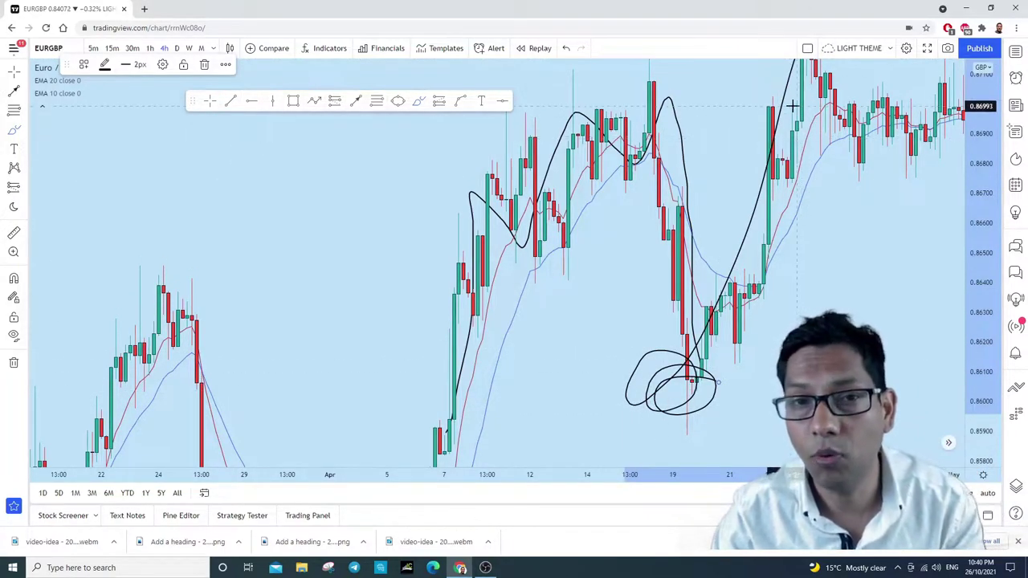
{"action": "mouse_move", "coordinate": [879, 119]}
{"action": "left_mouse_down"}
{"action": "mouse_move", "coordinate": [795, 106]}
{"action": "mouse_move", "coordinate": [573, 107]}
{"action": "mouse_move", "coordinate": [386, 245]}
{"action": "mouse_move", "coordinate": [771, 397]}
{"action": "mouse_move", "coordinate": [916, 128]}
{"action": "left_mouse_up"}
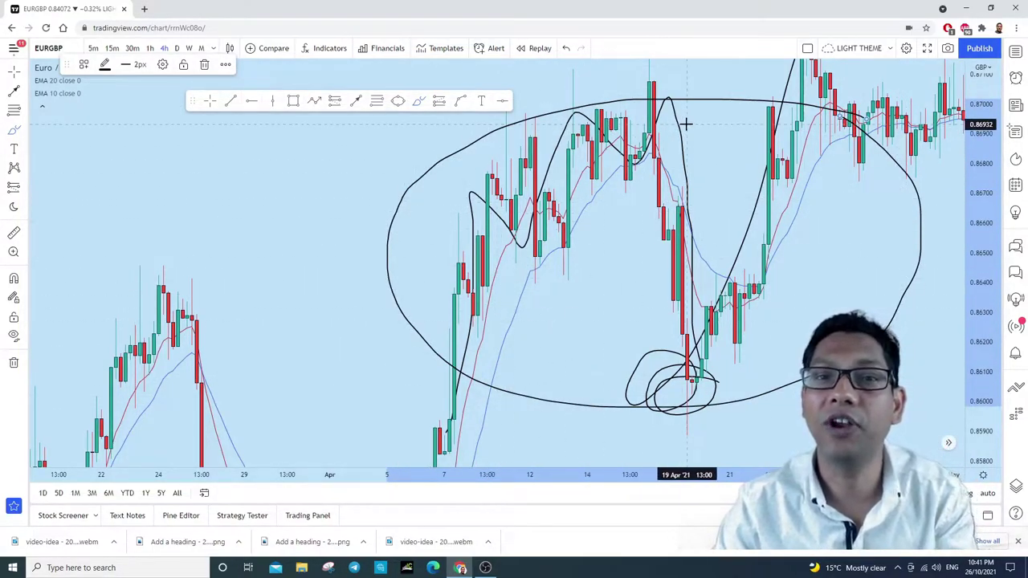
{"action": "left_click", "coordinate": [12, 366]}
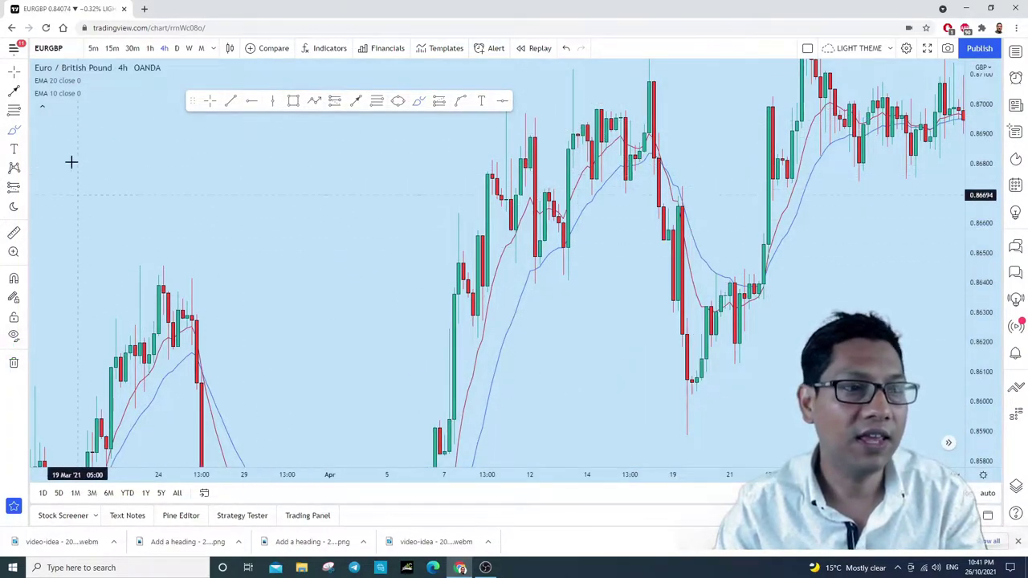
Step: Switch to the Cross cursor and draw a downward Brush stroke along the overall EURGBP decline
{"action": "scroll", "coordinate": [964, 153], "scroll_direction": "down", "scroll_amount": 3}
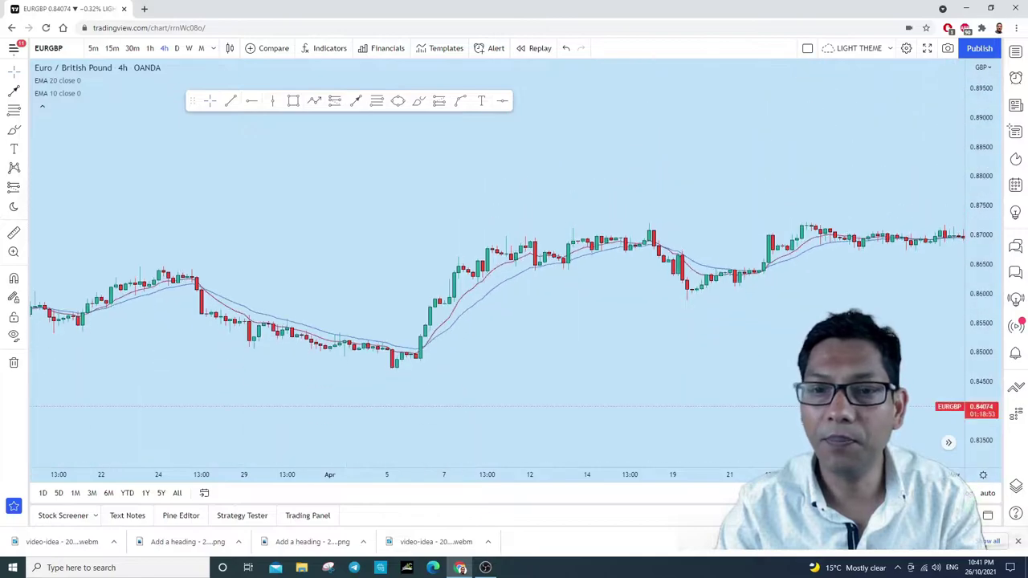
{"action": "scroll", "coordinate": [764, 358], "scroll_direction": "down", "scroll_amount": 5}
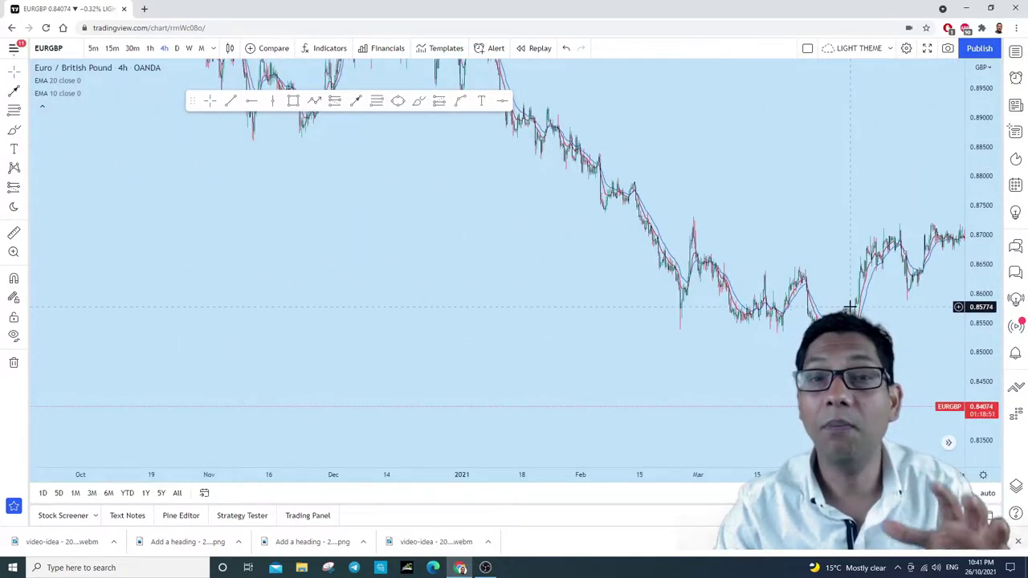
{"action": "left_click", "coordinate": [24, 72]}
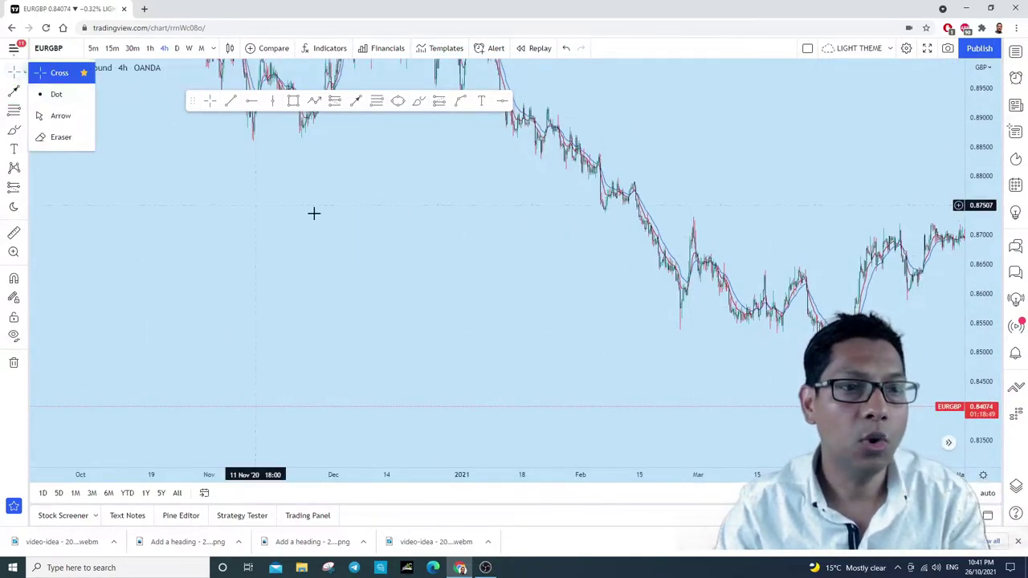
{"action": "left_click_drag", "start_coordinate": [438, 126], "coordinate": [405, 182]}
{"action": "left_click", "coordinate": [14, 128]}
{"action": "mouse_move", "coordinate": [618, 91]}
{"action": "left_mouse_down"}
{"action": "mouse_move", "coordinate": [615, 133]}
{"action": "mouse_move", "coordinate": [683, 122]}
{"action": "mouse_move", "coordinate": [721, 230]}
{"action": "mouse_move", "coordinate": [792, 179]}
{"action": "mouse_move", "coordinate": [883, 297]}
{"action": "mouse_move", "coordinate": [927, 280]}
{"action": "mouse_move", "coordinate": [940, 377]}
{"action": "left_mouse_up"}
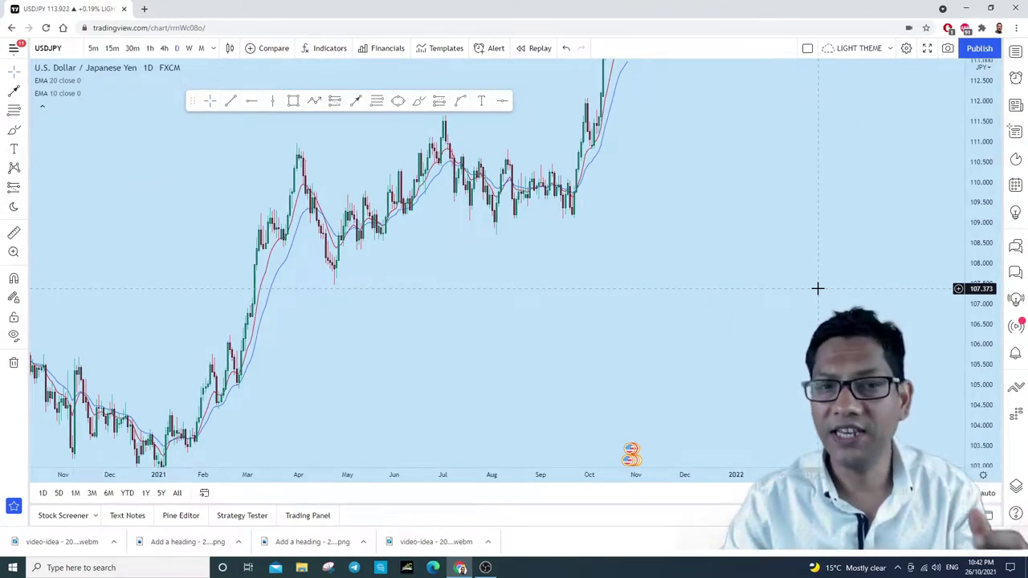
Step: Circle the January 2021 low on the USDJPY daily chart, trace the uptrend to October with the Brush, and undo the drawings
{"action": "scroll", "coordinate": [555, 273], "scroll_direction": "left", "scroll_amount": 5}
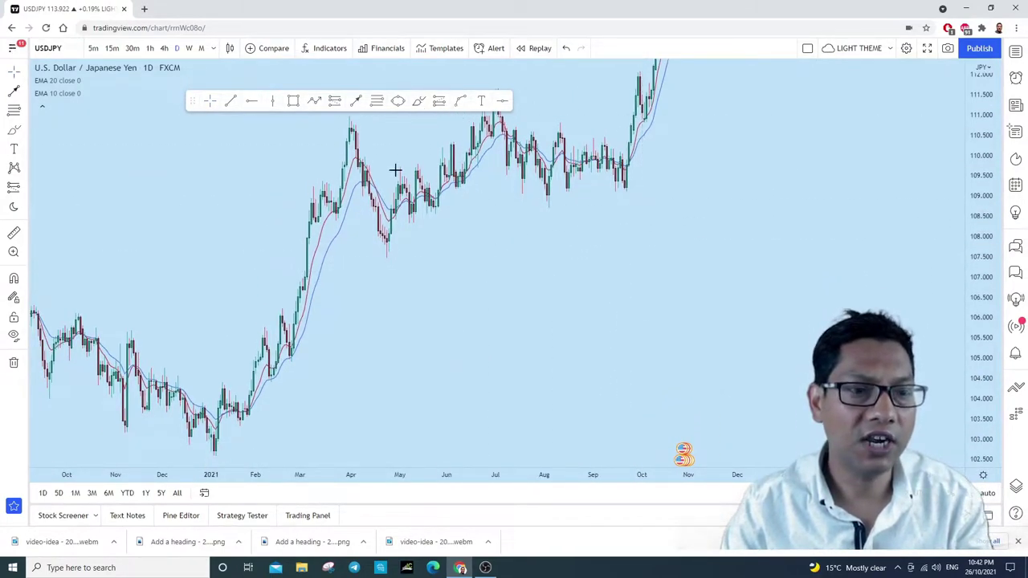
{"action": "left_click", "coordinate": [418, 101]}
{"action": "mouse_move", "coordinate": [239, 436]}
{"action": "left_mouse_down"}
{"action": "mouse_move", "coordinate": [187, 434]}
{"action": "mouse_move", "coordinate": [245, 429]}
{"action": "mouse_move", "coordinate": [198, 455]}
{"action": "mouse_move", "coordinate": [231, 376]}
{"action": "mouse_move", "coordinate": [287, 343]}
{"action": "mouse_move", "coordinate": [314, 210]}
{"action": "mouse_move", "coordinate": [361, 153]}
{"action": "mouse_move", "coordinate": [389, 229]}
{"action": "mouse_move", "coordinate": [419, 225]}
{"action": "mouse_move", "coordinate": [474, 130]}
{"action": "mouse_move", "coordinate": [514, 116]}
{"action": "mouse_move", "coordinate": [592, 156]}
{"action": "mouse_move", "coordinate": [617, 200]}
{"action": "mouse_move", "coordinate": [652, 70]}
{"action": "mouse_move", "coordinate": [702, 69]}
{"action": "left_mouse_up"}
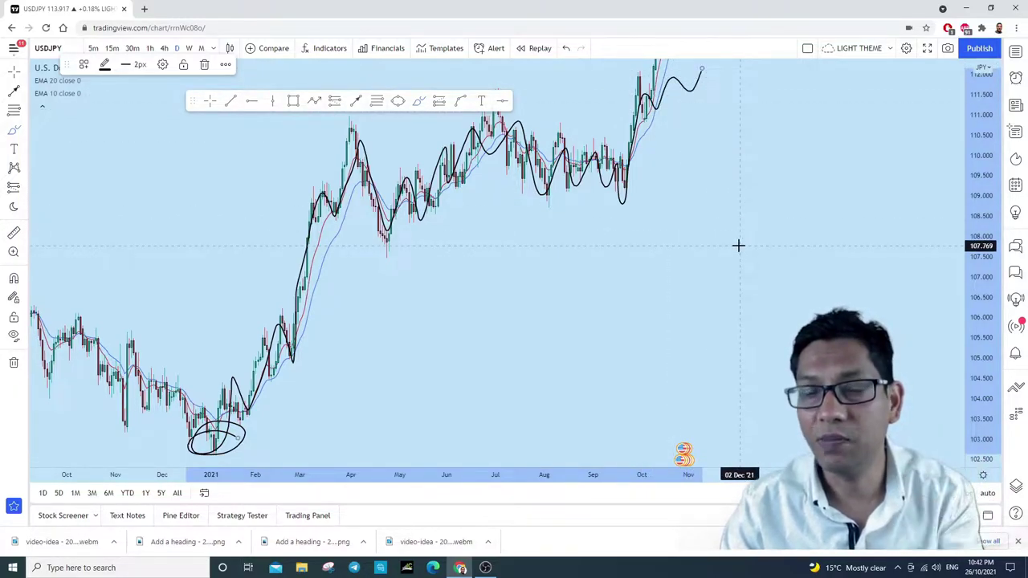
{"action": "left_click", "coordinate": [567, 49]}
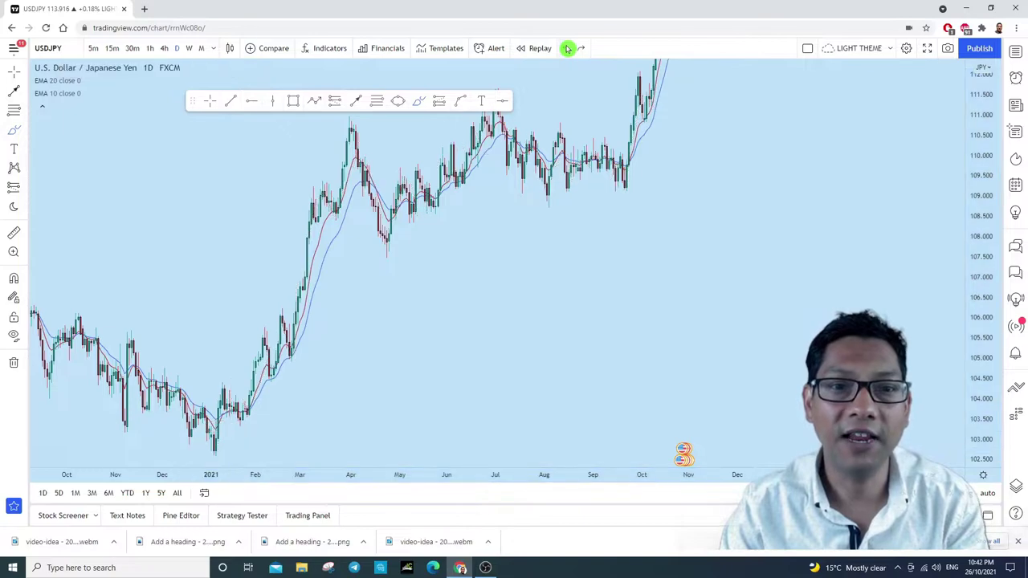
Step: Trace the USDJPY swing highs and lows from February to August 2021 with the Brush, and remove all drawings
{"action": "left_click_drag", "start_coordinate": [271, 374], "coordinate": [297, 347]}
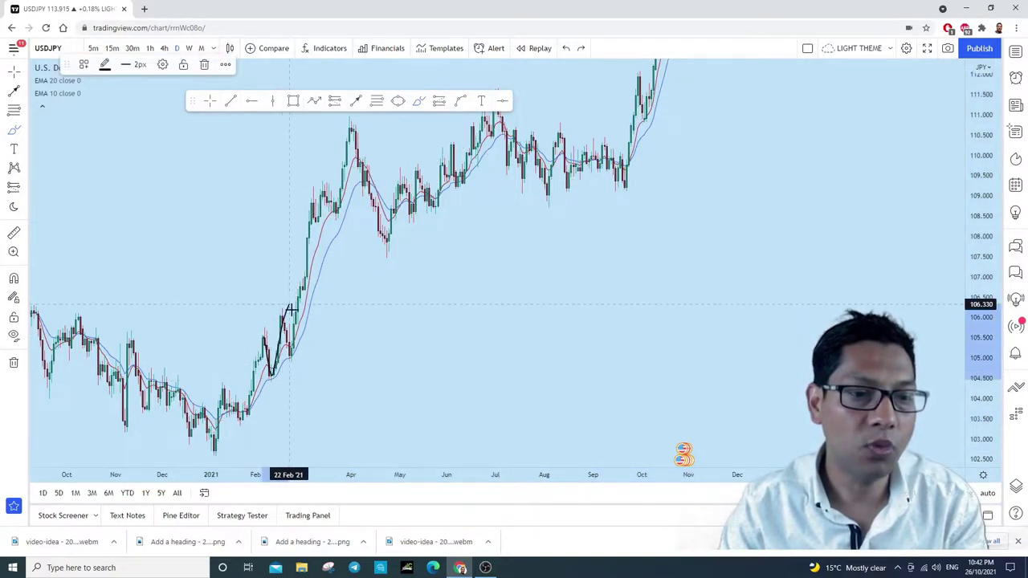
{"action": "mouse_move", "coordinate": [307, 214]}
{"action": "left_mouse_down"}
{"action": "mouse_move", "coordinate": [367, 129]}
{"action": "mouse_move", "coordinate": [404, 207]}
{"action": "mouse_move", "coordinate": [466, 122]}
{"action": "mouse_move", "coordinate": [505, 121]}
{"action": "mouse_move", "coordinate": [531, 162]}
{"action": "mouse_move", "coordinate": [565, 137]}
{"action": "left_mouse_up"}
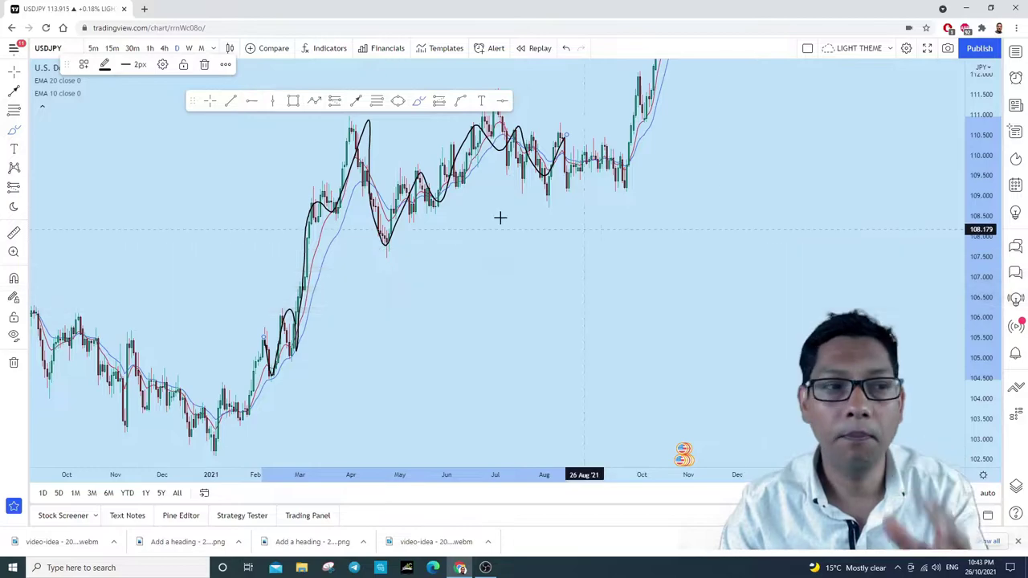
{"action": "left_click", "coordinate": [14, 363]}
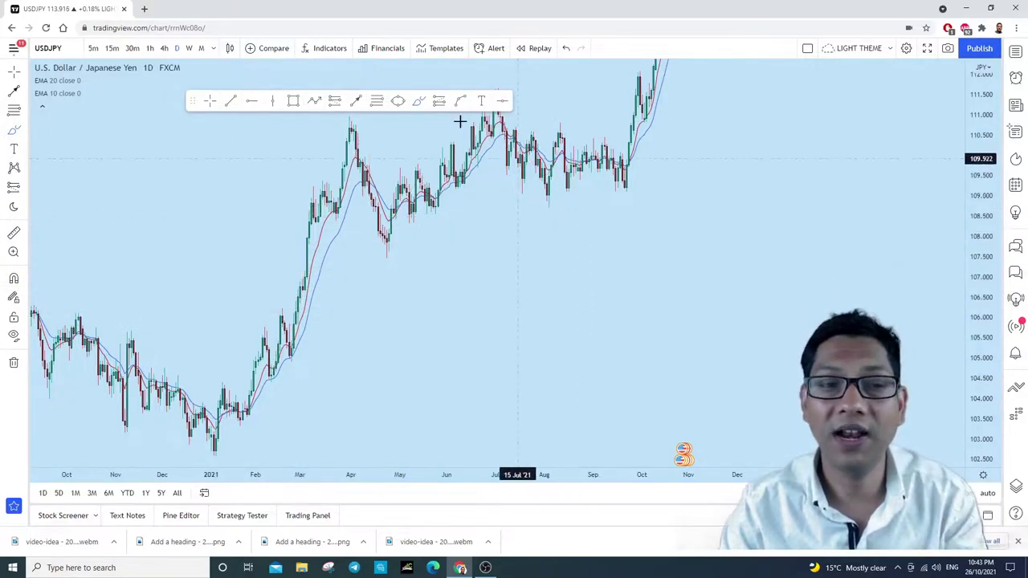
Step: Sketch a rising zigzag in the empty area below the USDJPY price and mark its swing highs and lows with the Brush
{"action": "mouse_move", "coordinate": [495, 347]}
{"action": "left_mouse_down"}
{"action": "mouse_move", "coordinate": [553, 262]}
{"action": "mouse_move", "coordinate": [651, 202]}
{"action": "mouse_move", "coordinate": [685, 229]}
{"action": "mouse_move", "coordinate": [741, 120]}
{"action": "mouse_move", "coordinate": [800, 105]}
{"action": "left_mouse_up"}
{"action": "left_click_drag", "start_coordinate": [598, 286], "coordinate": [592, 284]}
{"action": "left_click_drag", "start_coordinate": [664, 178], "coordinate": [675, 191]}
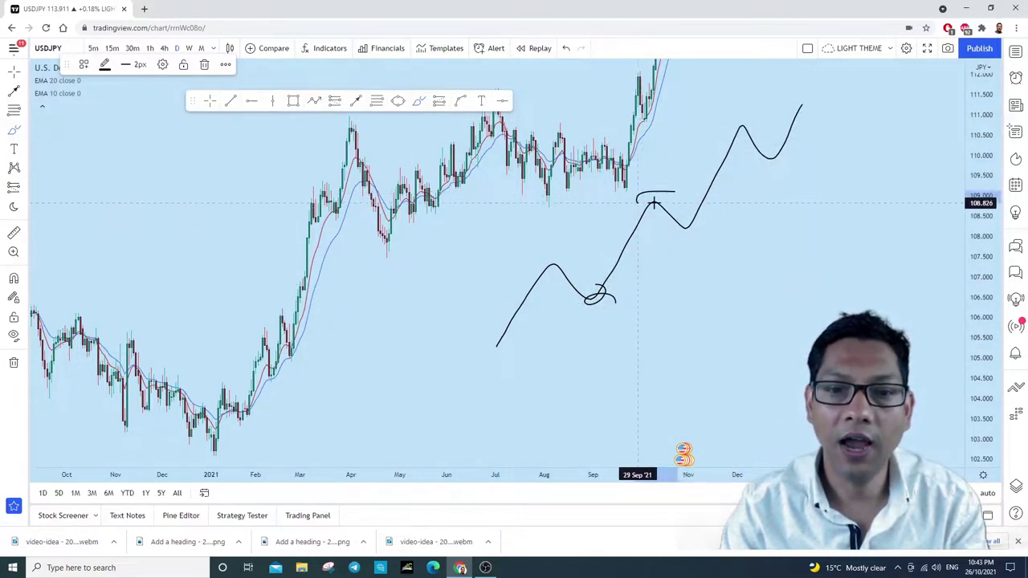
{"action": "left_click_drag", "start_coordinate": [737, 127], "coordinate": [773, 112]}
{"action": "left_click_drag", "start_coordinate": [714, 222], "coordinate": [691, 225]}
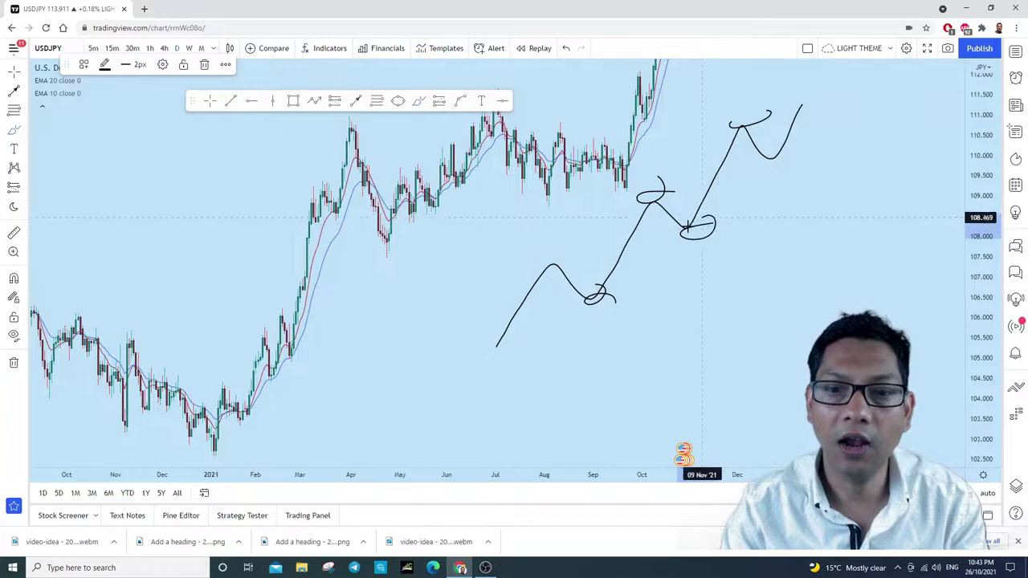
{"action": "left_click_drag", "start_coordinate": [765, 158], "coordinate": [776, 161]}
Step: Sketch a second rising zigzag beside the first, and undo it together with the swing marks on the first zigzag
{"action": "mouse_move", "coordinate": [717, 372]}
{"action": "left_mouse_down"}
{"action": "mouse_move", "coordinate": [755, 349]}
{"action": "mouse_move", "coordinate": [907, 163]}
{"action": "left_mouse_up"}
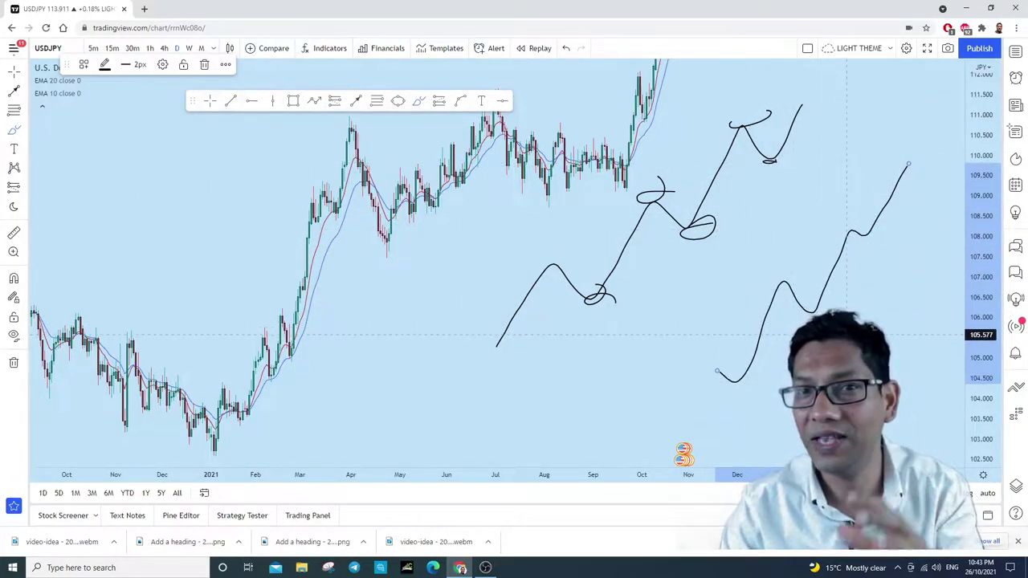
{"action": "left_click", "coordinate": [568, 49]}
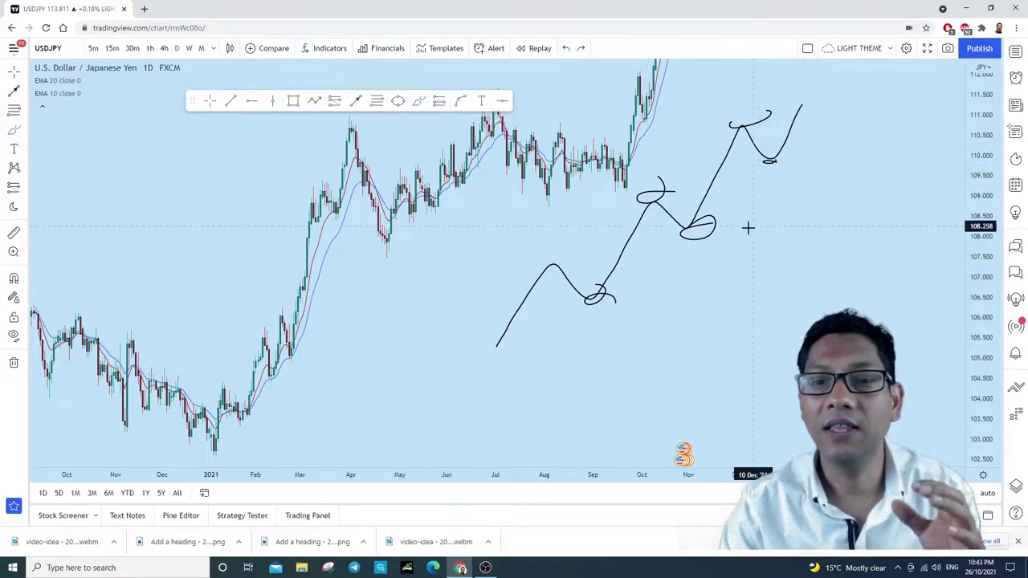
{"action": "left_click", "coordinate": [568, 49]}
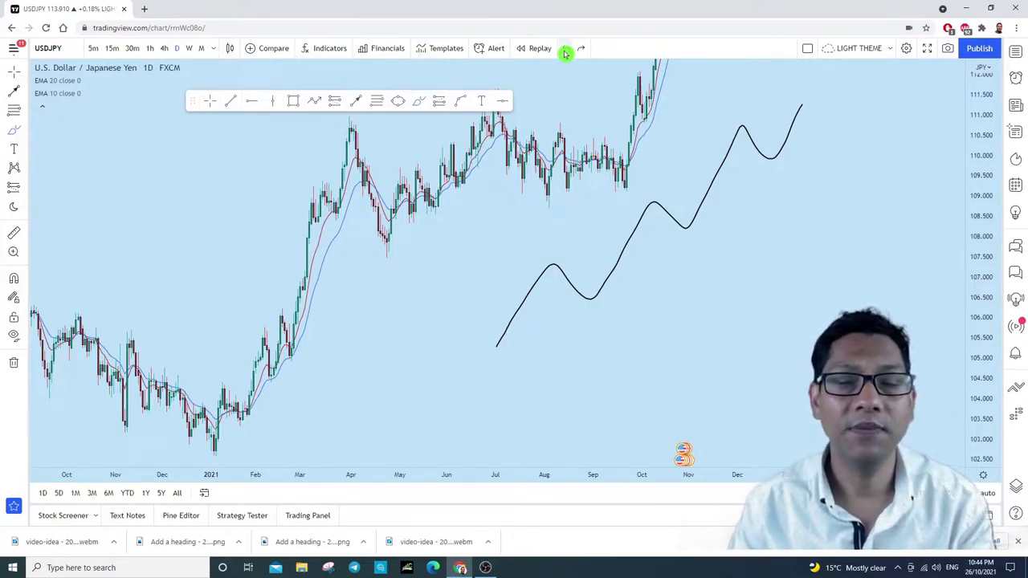
Step: Load EURGBP from the watchlist, hide the watchlist, and switch the chart to the 4-hour timeframe
{"action": "left_click", "coordinate": [1016, 50]}
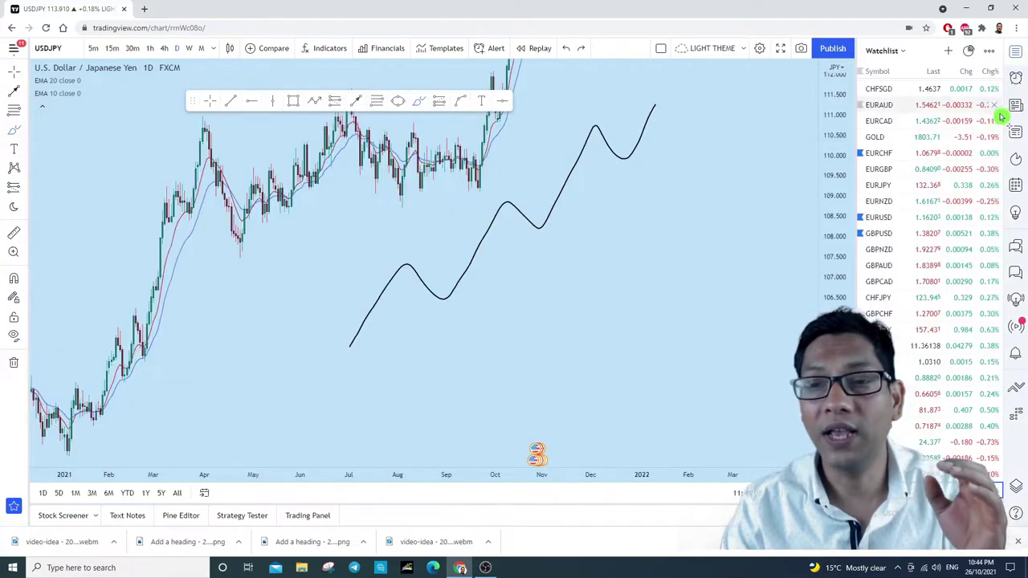
{"action": "left_click", "coordinate": [917, 169]}
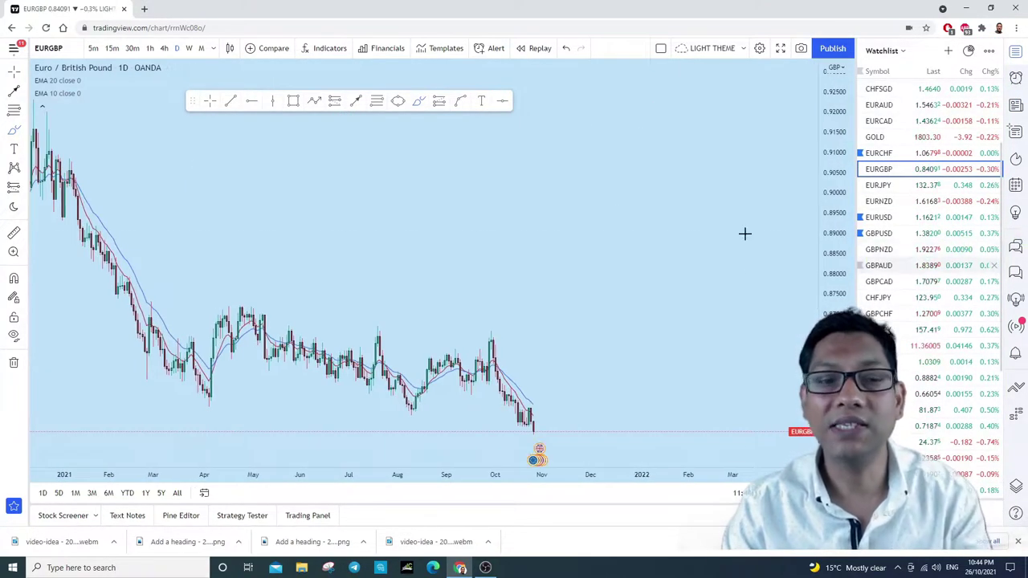
{"action": "scroll", "coordinate": [672, 234], "scroll_direction": "down", "scroll_amount": 3}
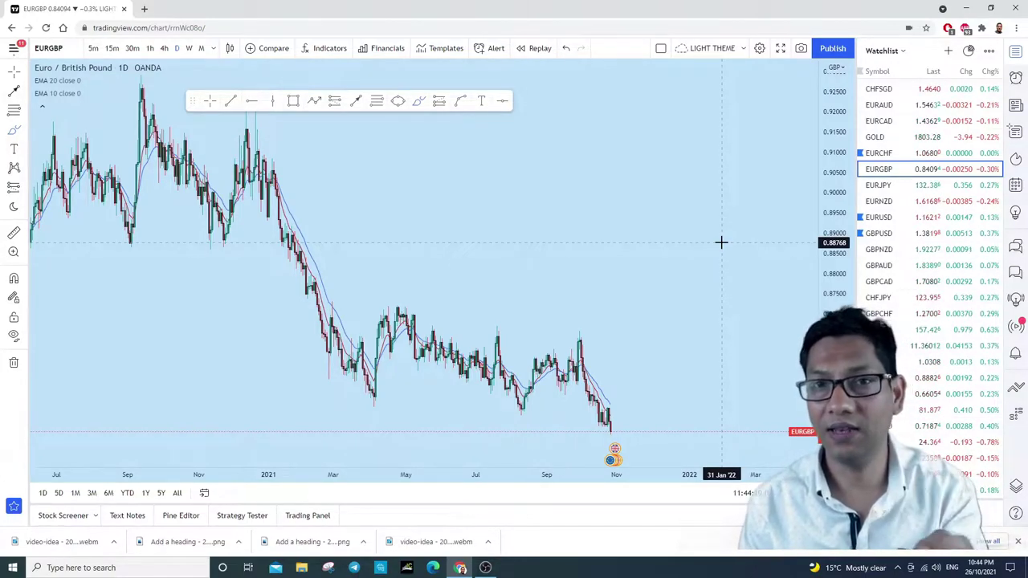
{"action": "left_click", "coordinate": [1016, 50]}
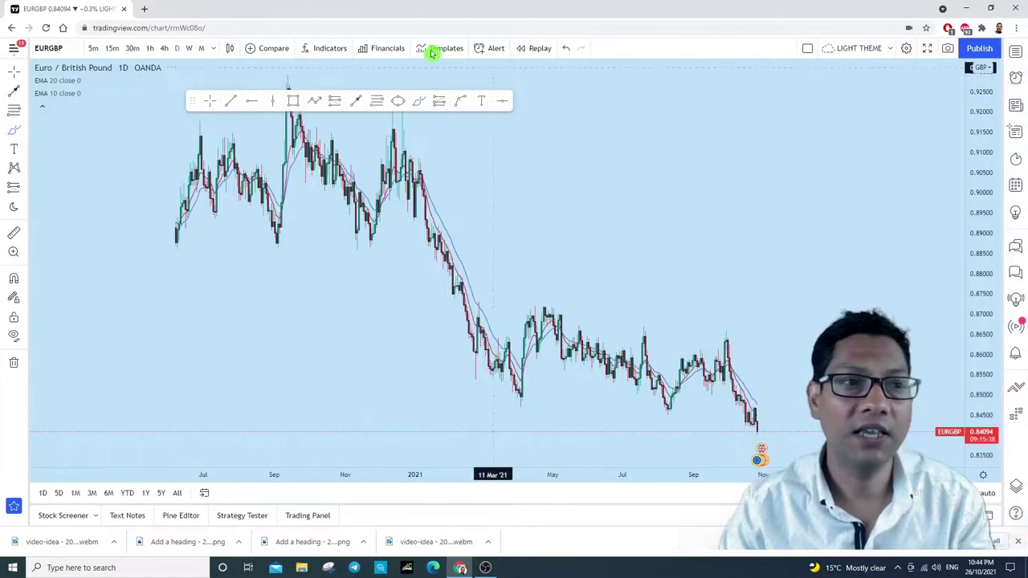
{"action": "left_click", "coordinate": [162, 50]}
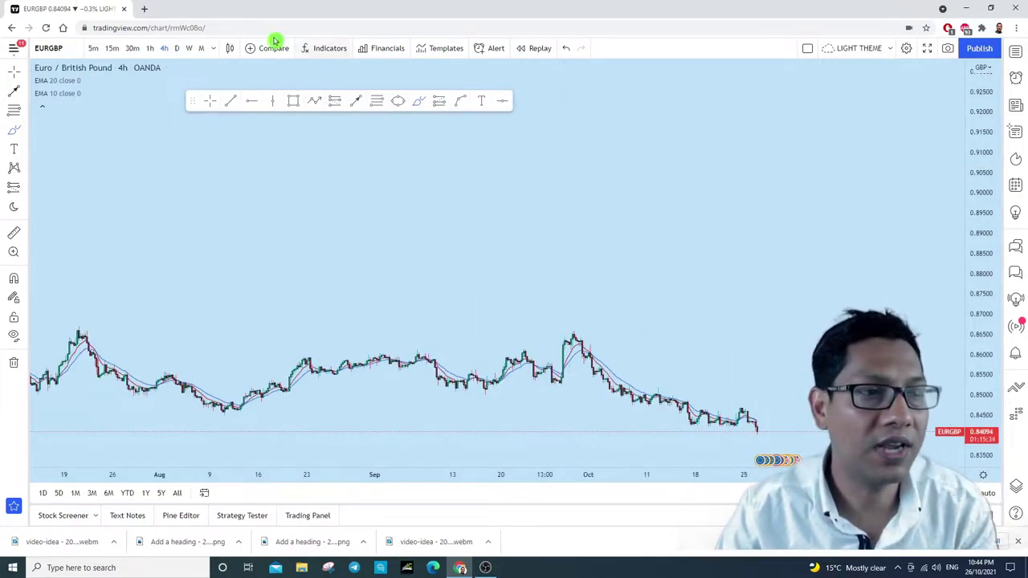
Step: Start a bar replay of the EURGBP 4-hour chart from mid-January 2021, during the decline after the early-January high
{"action": "scroll", "coordinate": [462, 196], "scroll_direction": "down", "scroll_amount": 3}
{"action": "left_click_drag", "start_coordinate": [540, 234], "coordinate": [723, 187]}
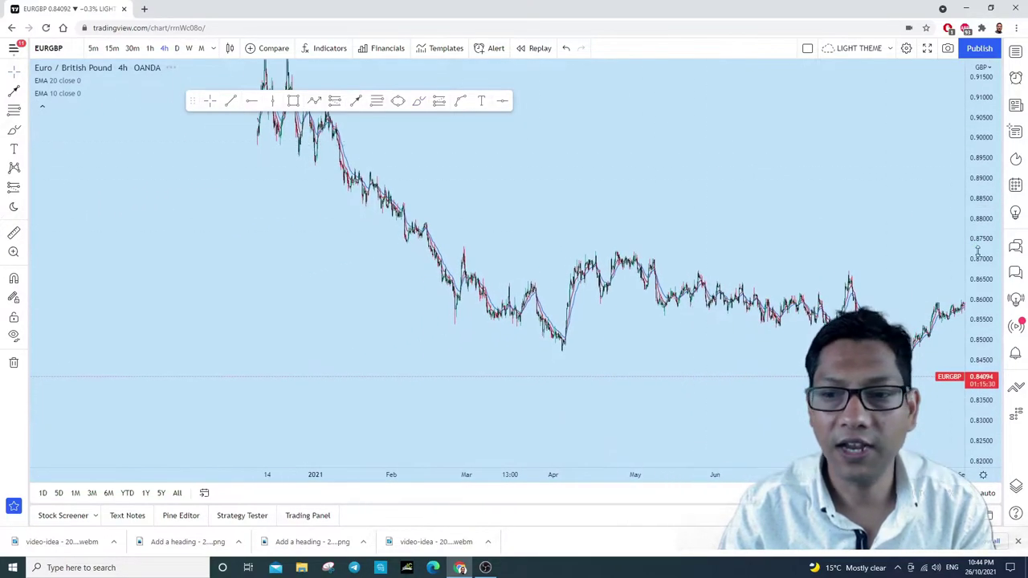
{"action": "scroll", "coordinate": [913, 115], "scroll_direction": "down", "scroll_amount": 3}
{"action": "scroll", "coordinate": [779, 211], "scroll_direction": "right", "scroll_amount": 1}
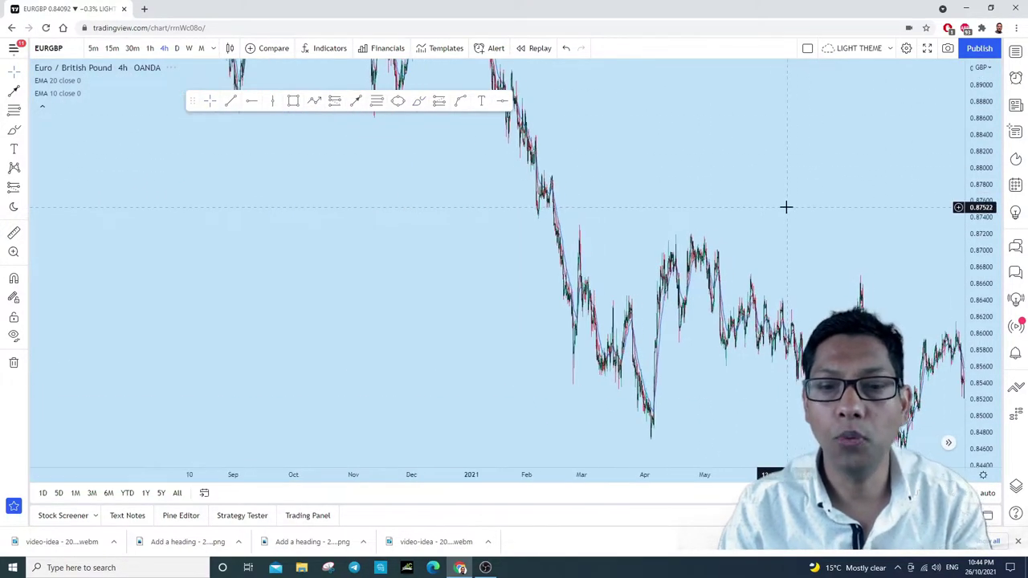
{"action": "scroll", "coordinate": [760, 234], "scroll_direction": "up", "scroll_amount": 2}
{"action": "scroll", "coordinate": [897, 223], "scroll_direction": "down", "scroll_amount": 1}
{"action": "scroll", "coordinate": [854, 223], "scroll_direction": "up", "scroll_amount": 2}
{"action": "left_click_drag", "start_coordinate": [629, 192], "coordinate": [731, 250]}
{"action": "scroll", "coordinate": [647, 193], "scroll_direction": "down", "scroll_amount": 2}
{"action": "scroll", "coordinate": [740, 246], "scroll_direction": "up", "scroll_amount": 1}
{"action": "scroll", "coordinate": [498, 161], "scroll_direction": "up", "scroll_amount": 2}
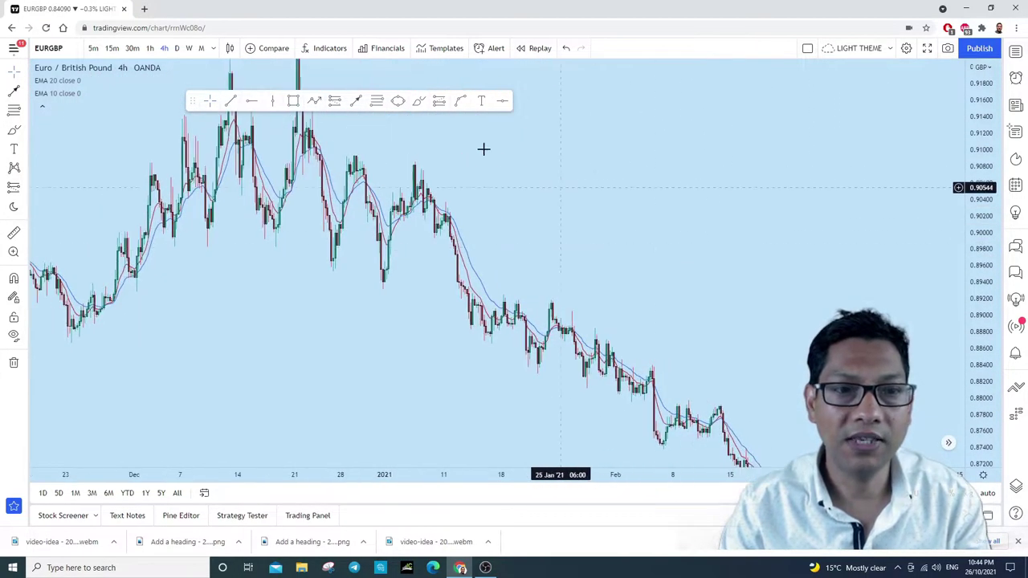
{"action": "left_click", "coordinate": [539, 50]}
{"action": "left_click", "coordinate": [471, 241]}
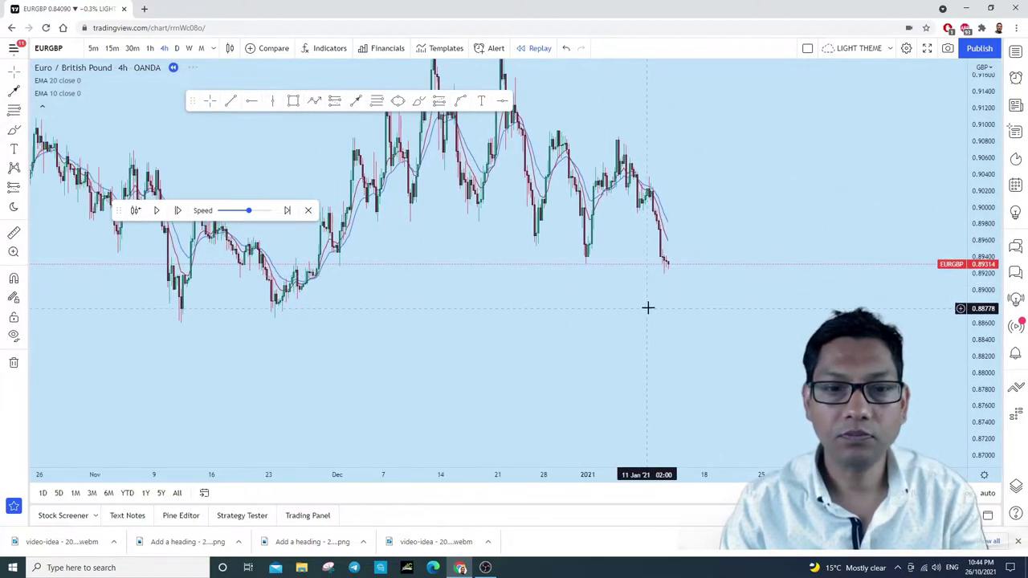
Step: Draw two falling trend lines from about 9–10 December 2020 into late January 2021, one along the swing lows and one along the swing highs
{"action": "scroll", "coordinate": [791, 241], "scroll_direction": "up", "scroll_amount": 2}
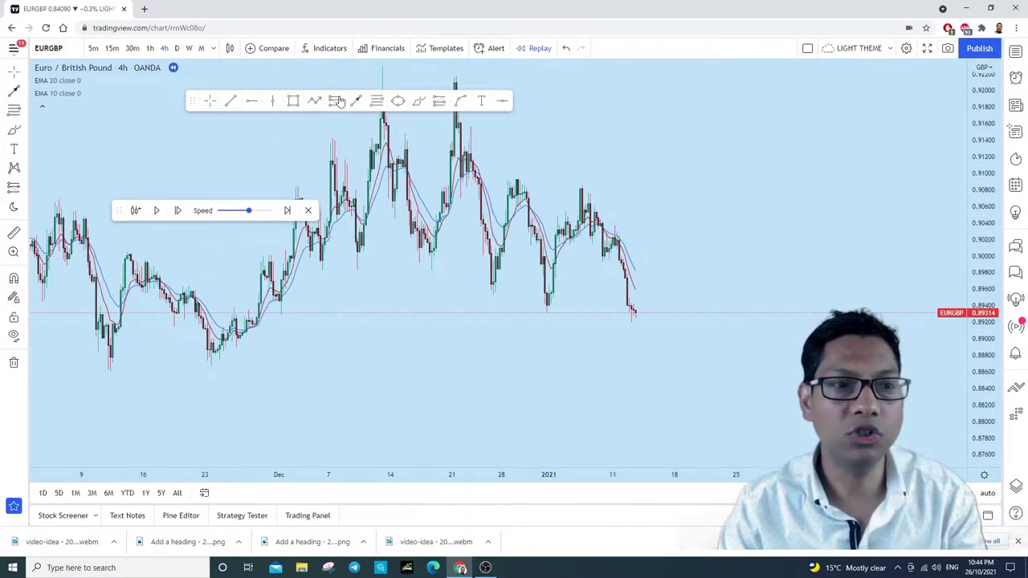
{"action": "left_click", "coordinate": [230, 100]}
{"action": "left_click", "coordinate": [354, 256]}
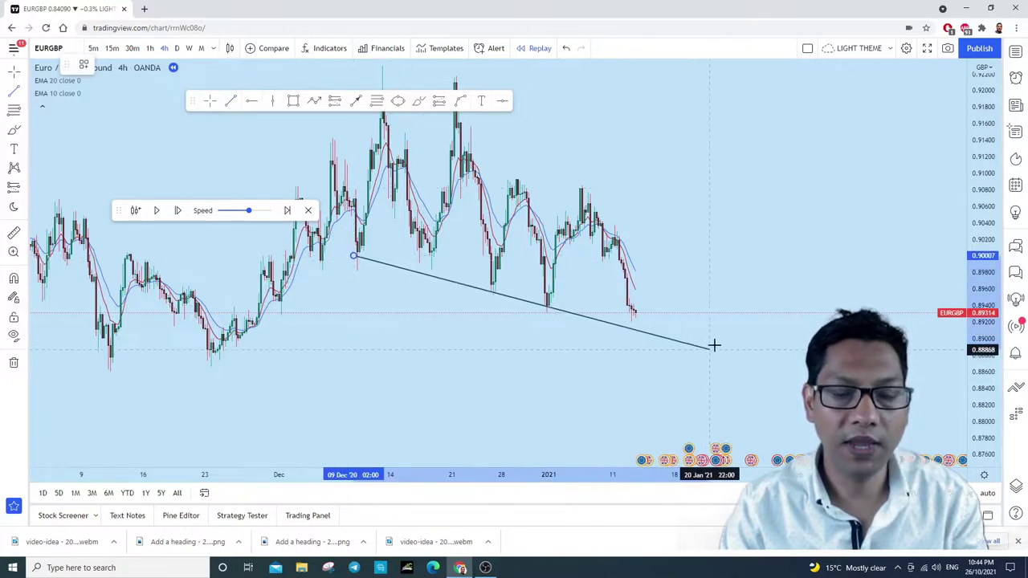
{"action": "left_click", "coordinate": [719, 340]}
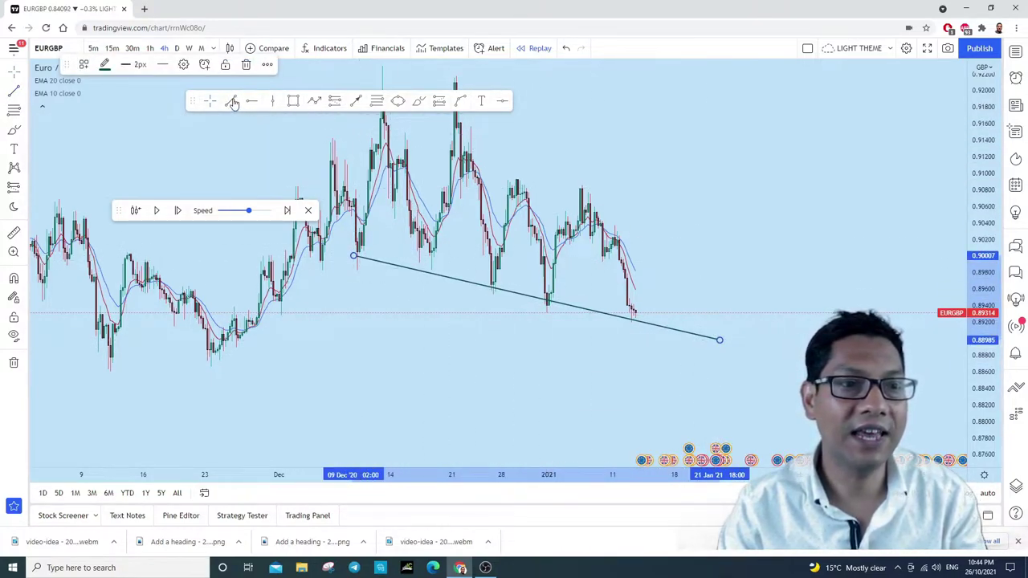
{"action": "left_click", "coordinate": [372, 141]}
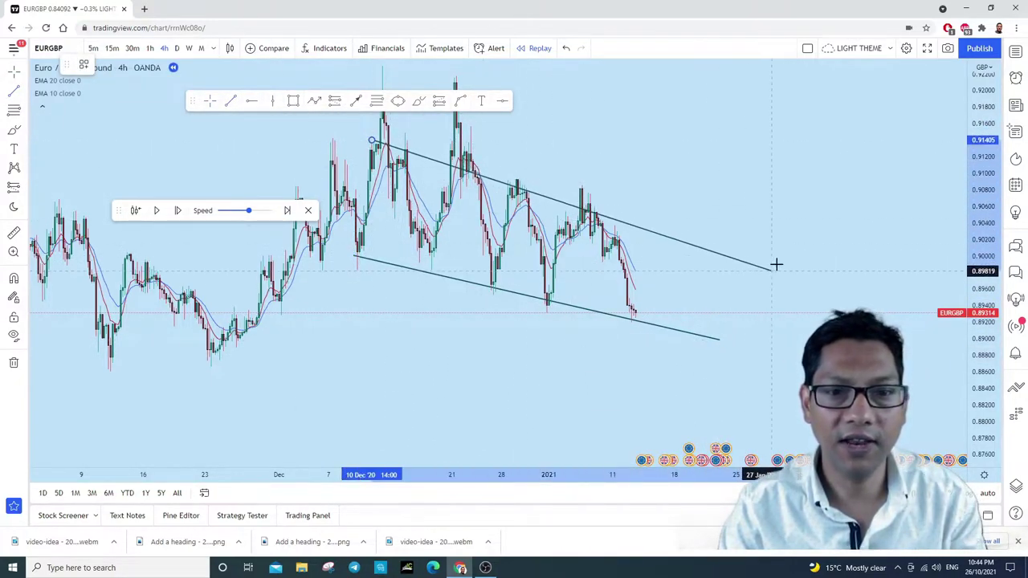
{"action": "left_click", "coordinate": [785, 258]}
Step: Circle the late December and early January swing highs at the upper trend line with the Brush, and undo both circles
{"action": "scroll", "coordinate": [763, 197], "scroll_direction": "down", "scroll_amount": 2}
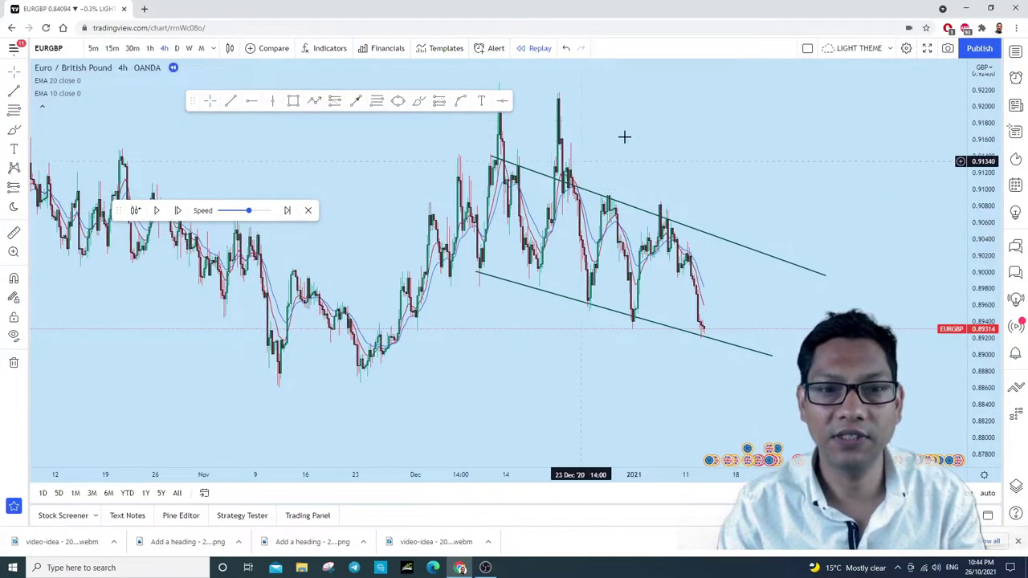
{"action": "scroll", "coordinate": [666, 136], "scroll_direction": "down", "scroll_amount": 2}
{"action": "scroll", "coordinate": [639, 268], "scroll_direction": "up", "scroll_amount": 4}
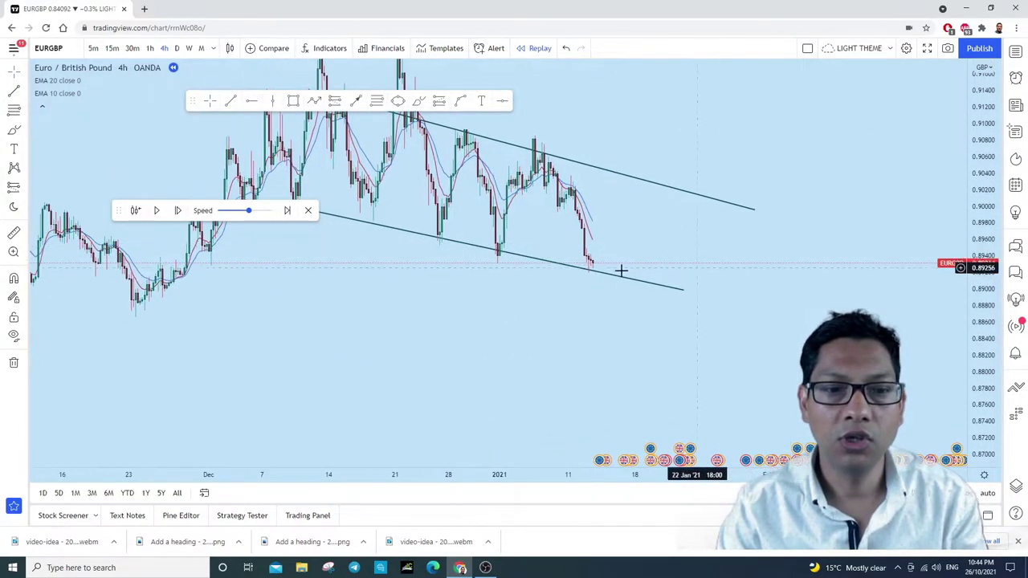
{"action": "left_click", "coordinate": [418, 101]}
{"action": "mouse_move", "coordinate": [474, 128]}
{"action": "left_mouse_down"}
{"action": "mouse_move", "coordinate": [450, 133]}
{"action": "mouse_move", "coordinate": [567, 151]}
{"action": "mouse_move", "coordinate": [532, 142]}
{"action": "left_mouse_up"}
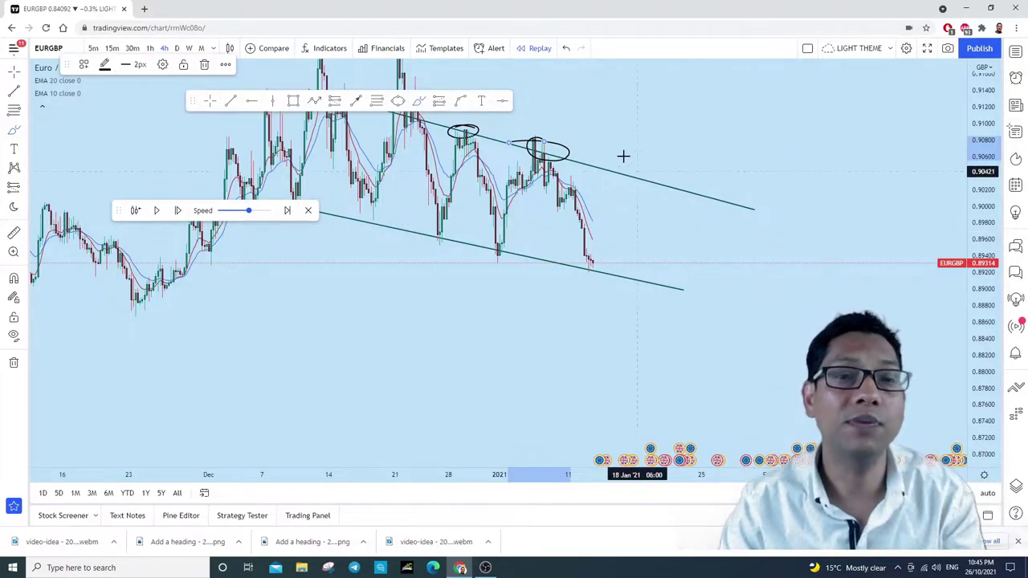
{"action": "left_click", "coordinate": [567, 49]}
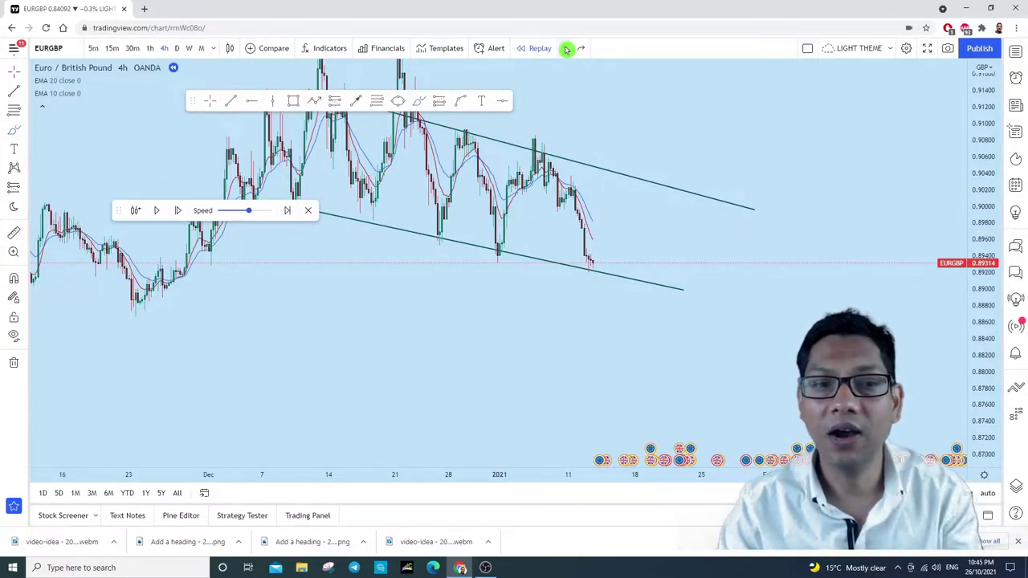
Step: Circle the same two swing highs along the upper trend line again with the Brush, and undo the circles
{"action": "scroll", "coordinate": [687, 228], "scroll_direction": "down", "scroll_amount": 2}
{"action": "left_click_drag", "start_coordinate": [573, 115], "coordinate": [543, 112]}
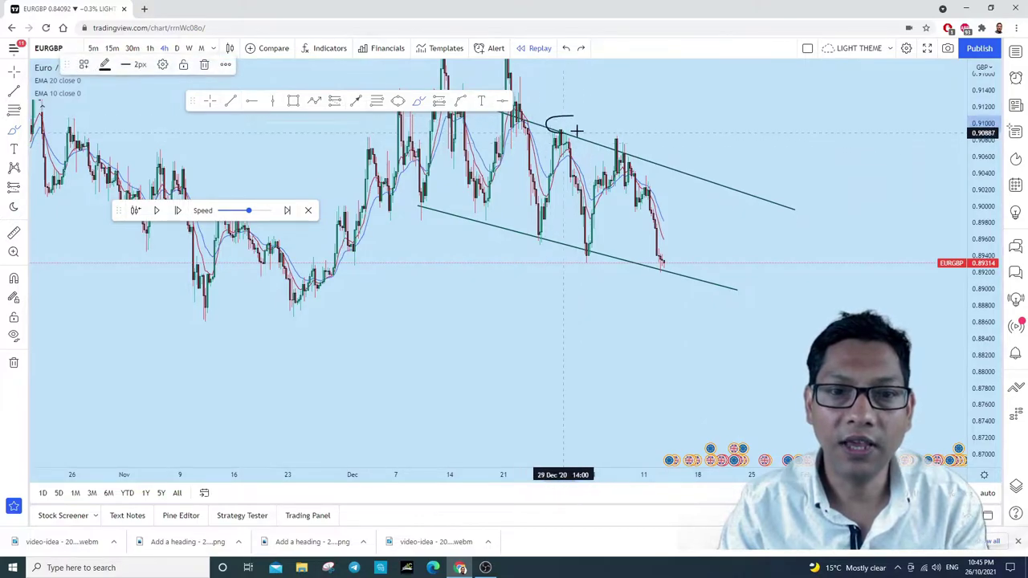
{"action": "mouse_move", "coordinate": [612, 126]}
{"action": "left_mouse_down"}
{"action": "mouse_move", "coordinate": [631, 128]}
{"action": "mouse_move", "coordinate": [612, 127]}
{"action": "left_mouse_up"}
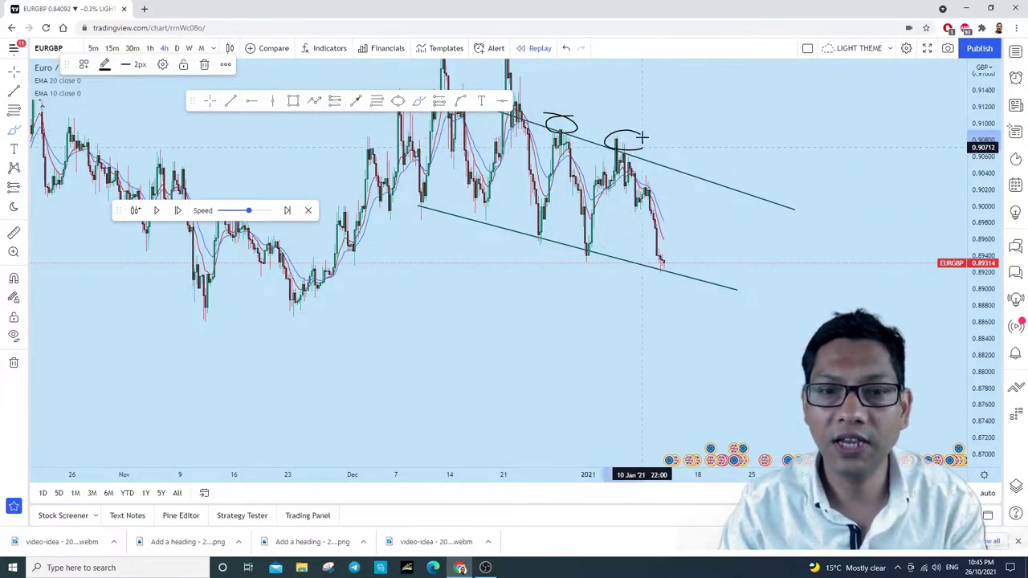
{"action": "left_click", "coordinate": [566, 48]}
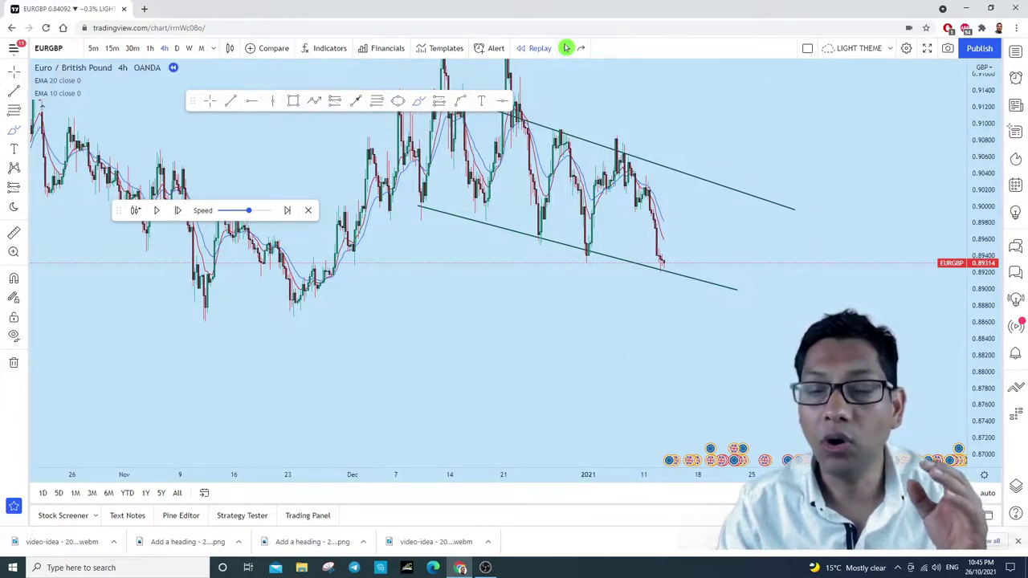
Step: Circle the last two swing lows touching the lower trend line with the Brush, and undo both circles
{"action": "mouse_move", "coordinate": [596, 245]}
{"action": "left_mouse_down"}
{"action": "mouse_move", "coordinate": [582, 262]}
{"action": "mouse_move", "coordinate": [596, 246]}
{"action": "left_mouse_up"}
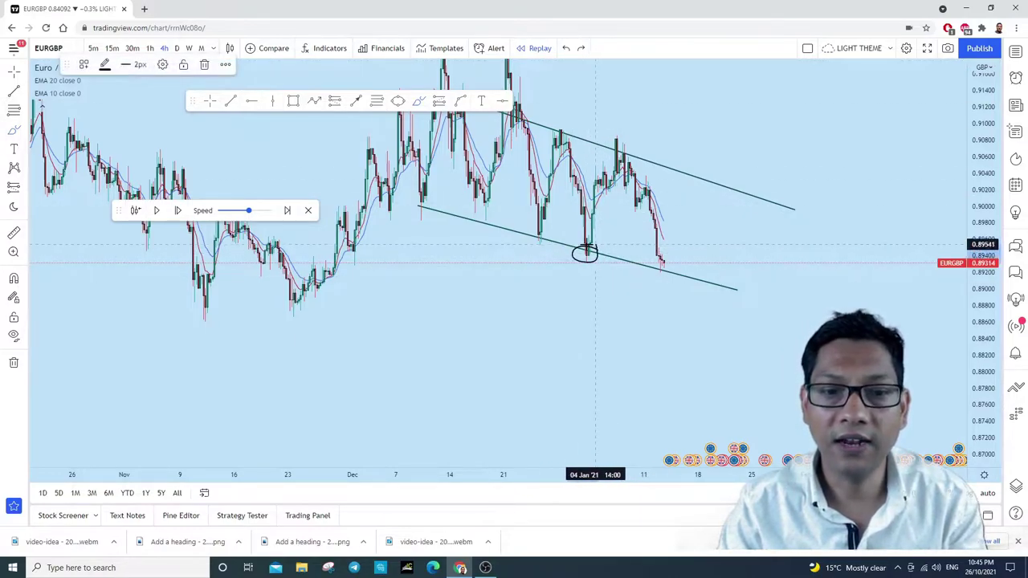
{"action": "left_click_drag", "start_coordinate": [524, 233], "coordinate": [552, 238]}
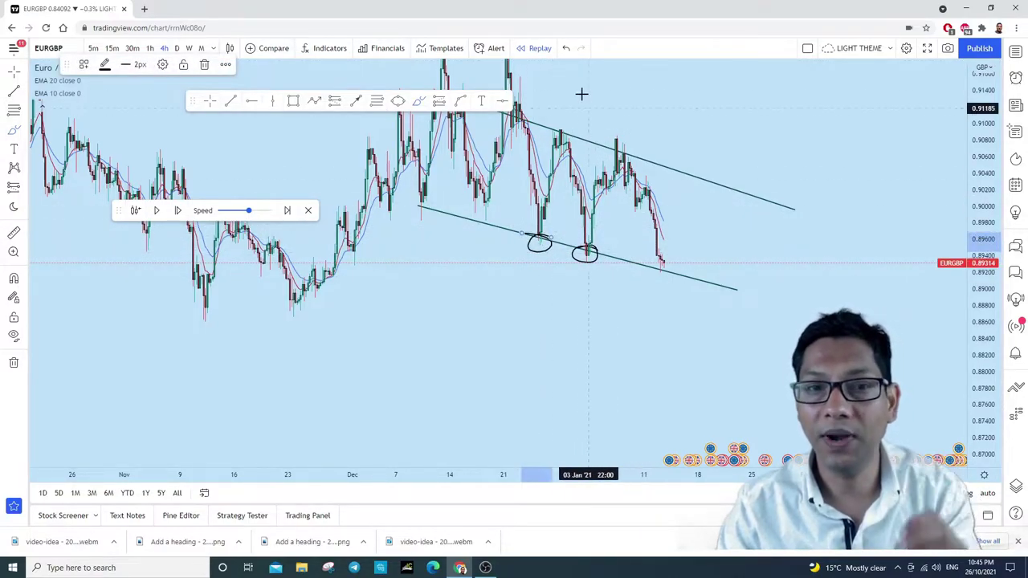
{"action": "left_click", "coordinate": [569, 49]}
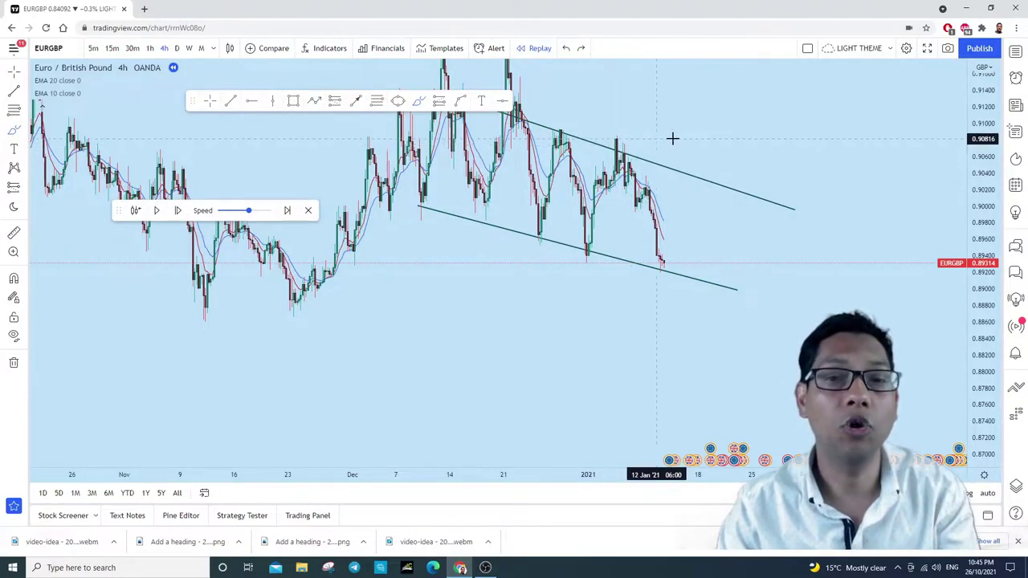
Step: Advance the replay candle by candle until price breaks below the lower trend line
{"action": "left_click", "coordinate": [198, 218]}
{"action": "left_click", "coordinate": [179, 211]}
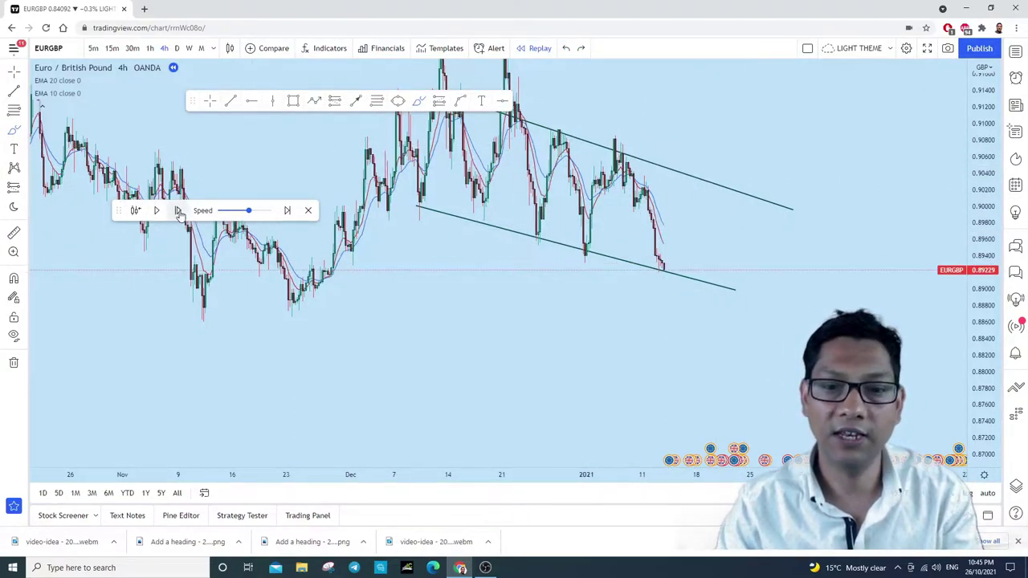
{"action": "left_click", "coordinate": [179, 212]}
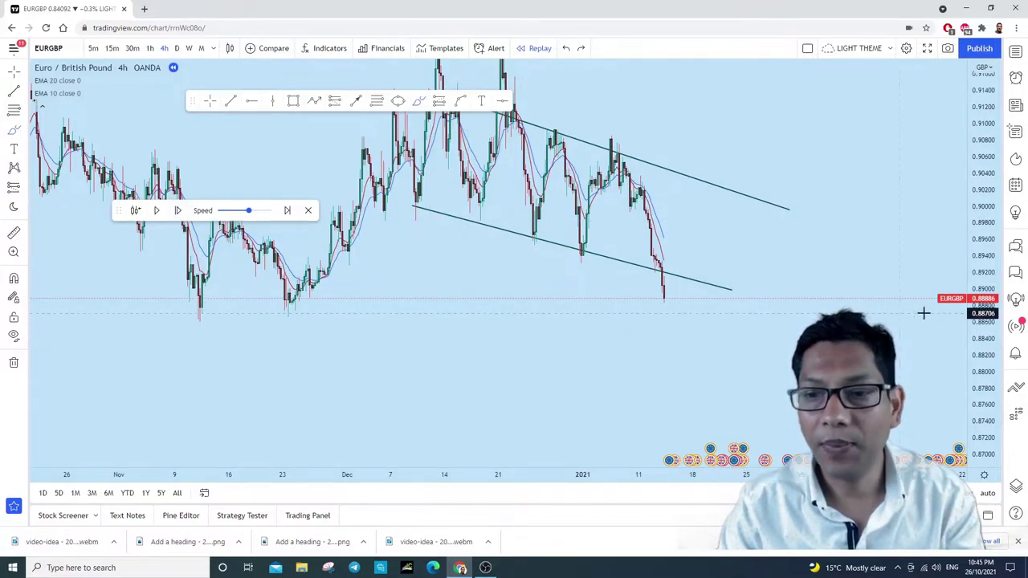
Step: Circle the break of the lower trend line twice and sketch a pullback up to that line with the Brush, removing each mark
{"action": "left_click_drag", "start_coordinate": [980, 368], "coordinate": [981, 321]}
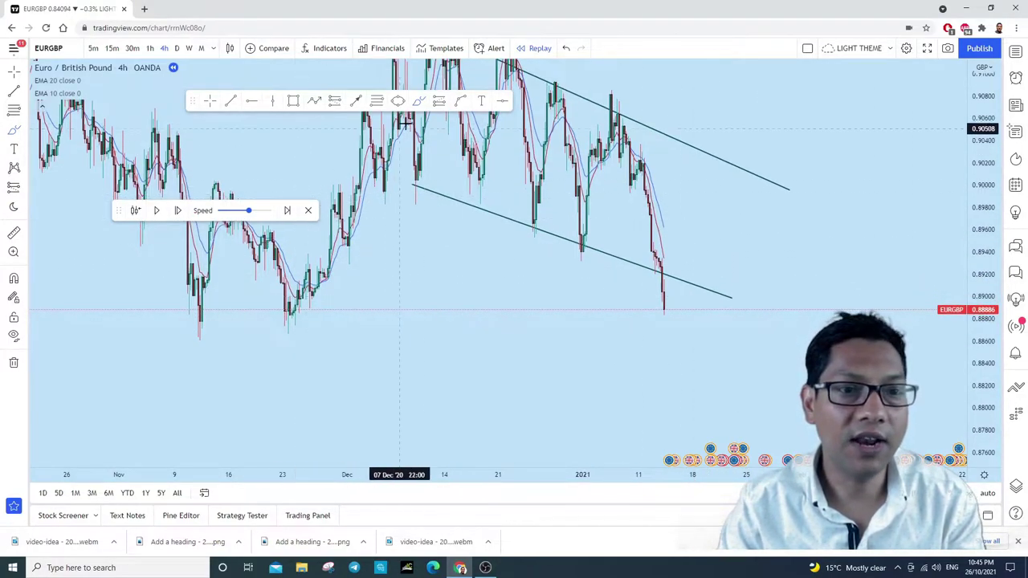
{"action": "left_click_drag", "start_coordinate": [686, 272], "coordinate": [643, 270]}
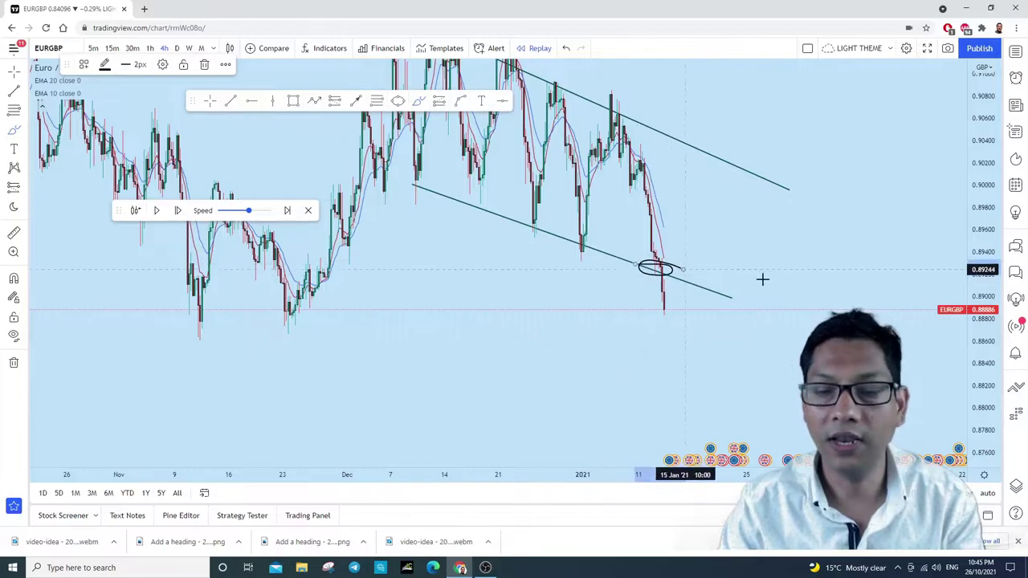
{"action": "left_click", "coordinate": [566, 49]}
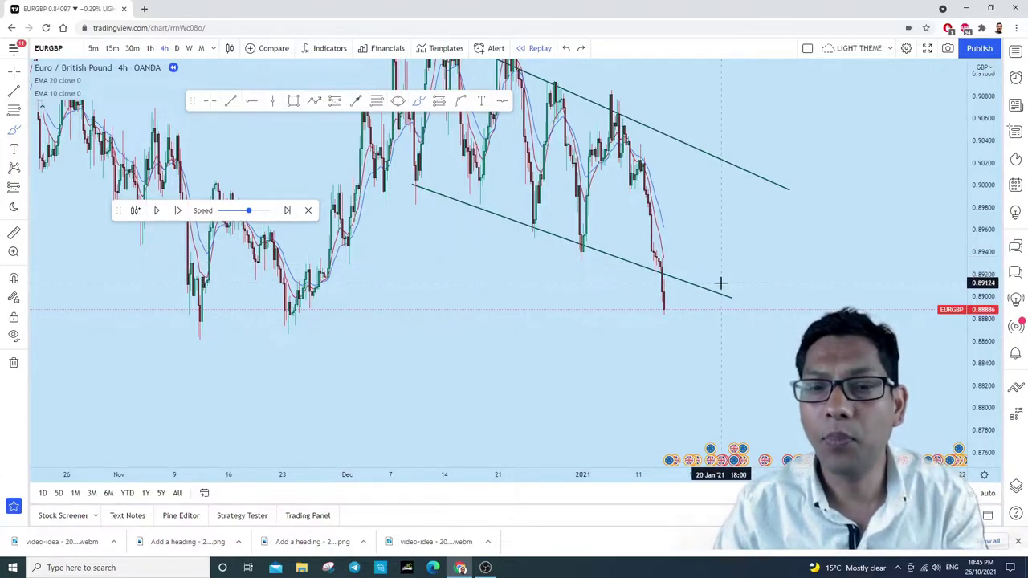
{"action": "key", "text": "ctrl+y"}
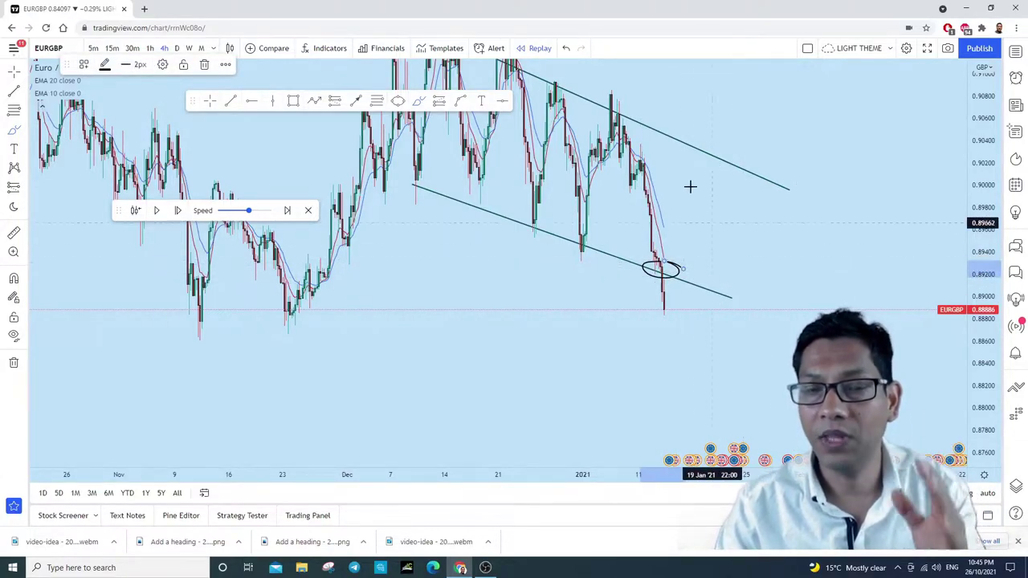
{"action": "left_click", "coordinate": [568, 49]}
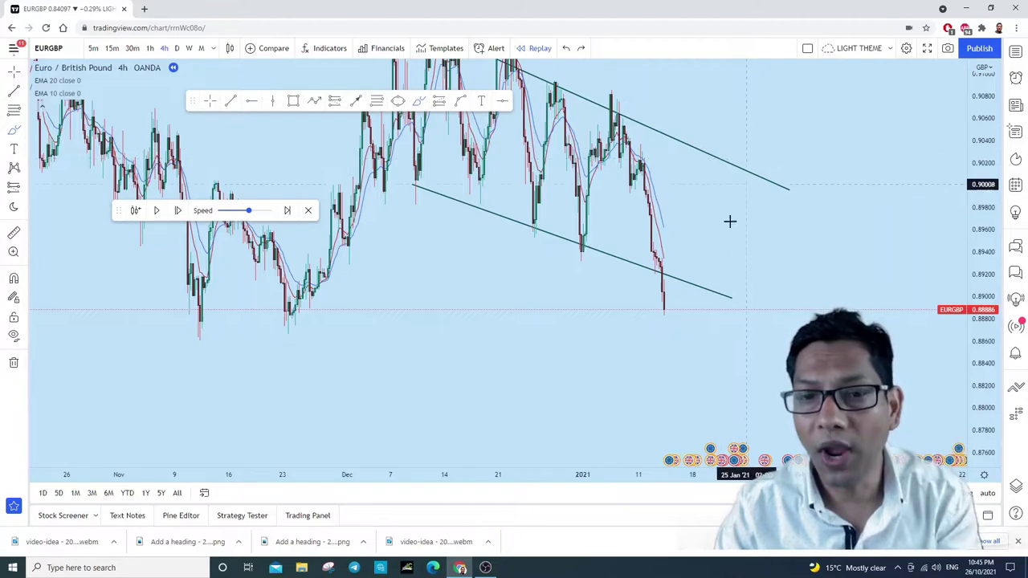
{"action": "left_click_drag", "start_coordinate": [665, 323], "coordinate": [693, 279]}
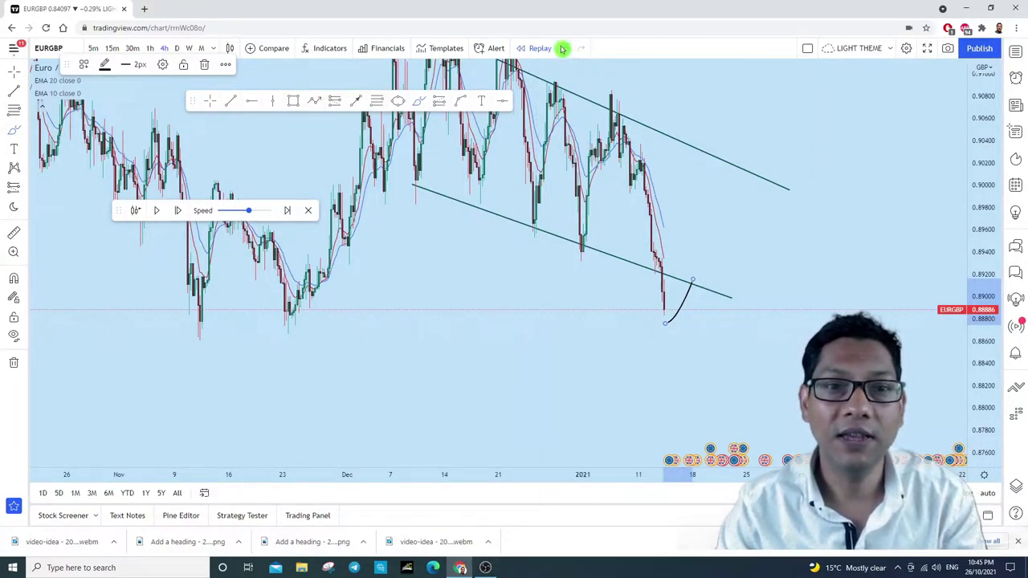
{"action": "key", "text": "Delete"}
Step: Step the replay forward through the pullback to the lower trend line until price drops back down
{"action": "left_click", "coordinate": [179, 212]}
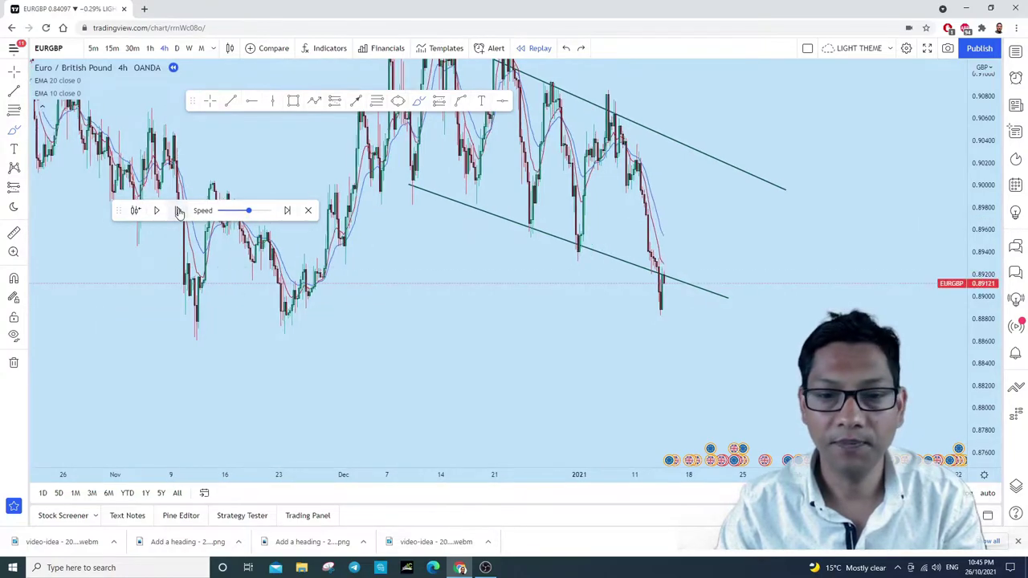
{"action": "scroll", "coordinate": [700, 337], "scroll_direction": "up", "scroll_amount": 4}
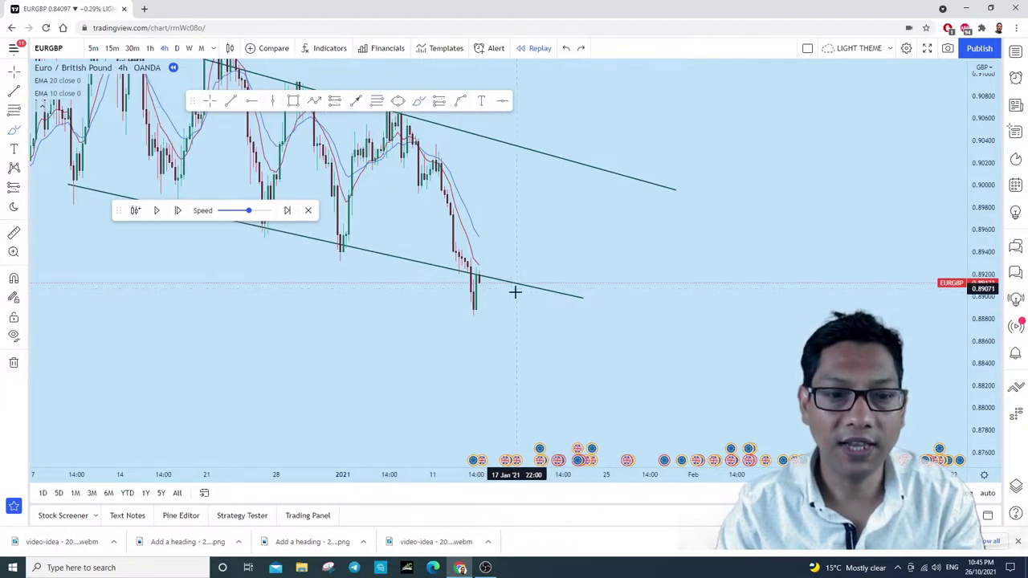
{"action": "scroll", "coordinate": [519, 265], "scroll_direction": "down", "scroll_amount": 2}
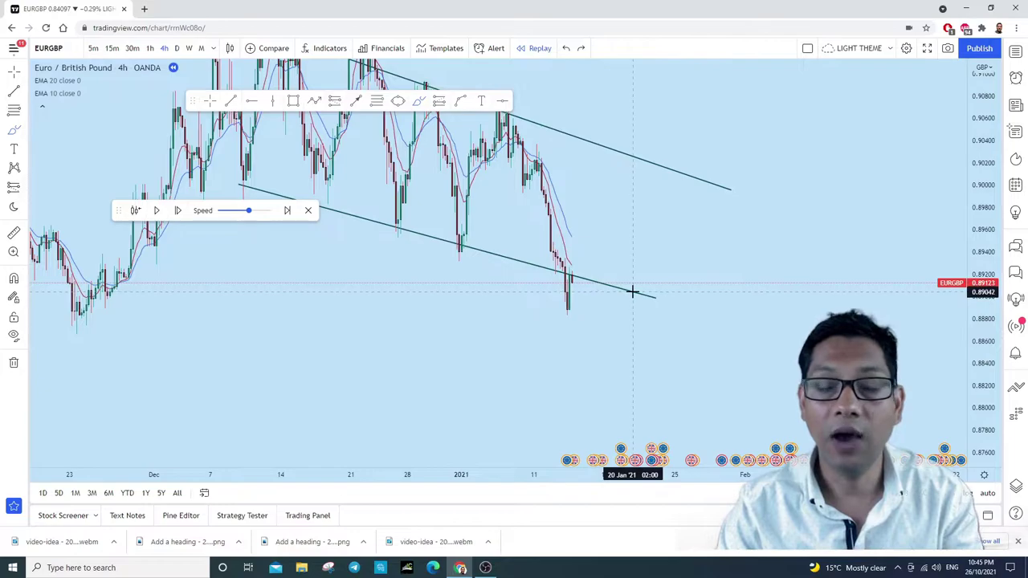
{"action": "left_click", "coordinate": [183, 211]}
{"action": "left_click", "coordinate": [180, 211]}
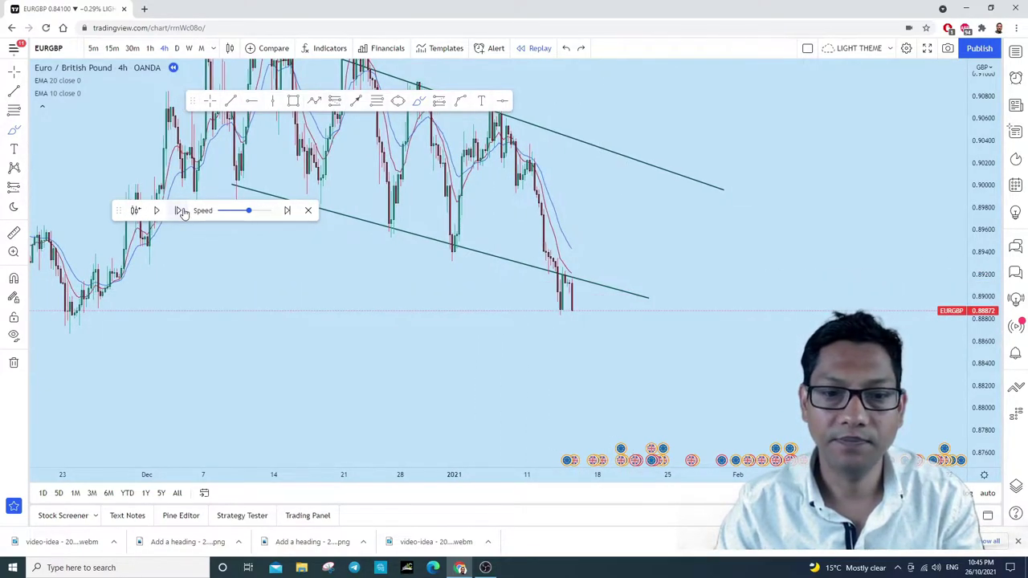
Step: Advance the replay by one candle after the pullback to the lower trend line
{"action": "left_click", "coordinate": [181, 210]}
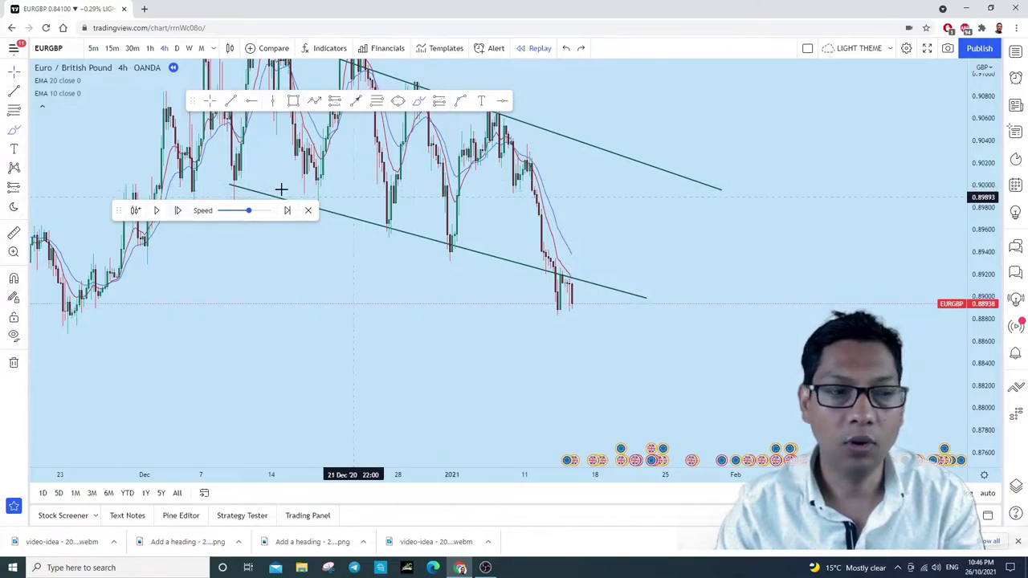
{"action": "scroll", "coordinate": [520, 230], "scroll_direction": "up", "scroll_amount": 2}
{"action": "left_click_drag", "start_coordinate": [520, 230], "coordinate": [700, 207]}
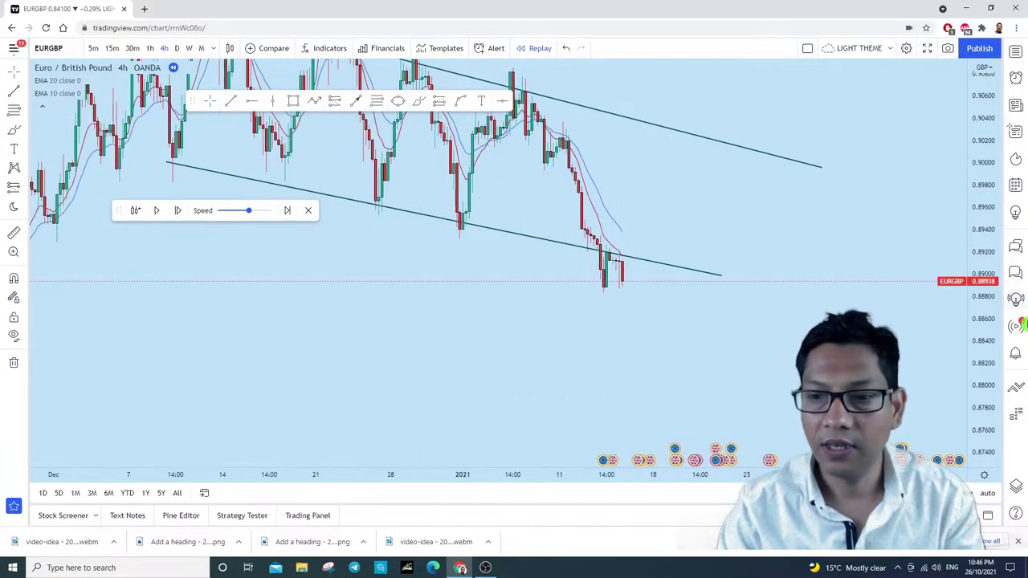
{"action": "left_click_drag", "start_coordinate": [988, 392], "coordinate": [798, 177]}
{"action": "scroll", "coordinate": [798, 184], "scroll_direction": "up", "scroll_amount": 3}
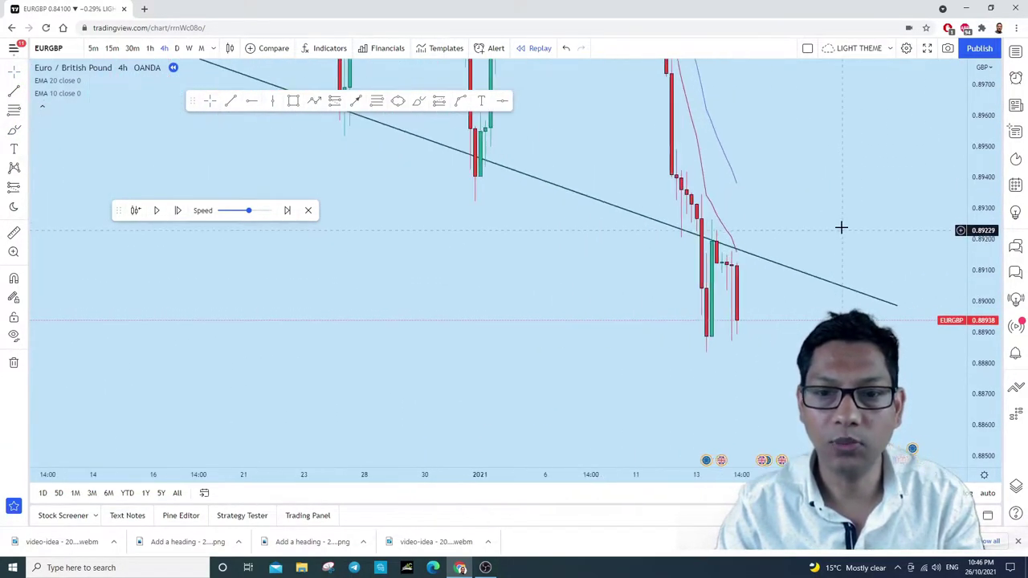
Step: Circle the breakdown and pullback candles and trace the lower trend line with the Brush, undoing every mark
{"action": "mouse_move", "coordinate": [661, 236]}
{"action": "left_mouse_down"}
{"action": "mouse_move", "coordinate": [659, 218]}
{"action": "mouse_move", "coordinate": [641, 335]}
{"action": "mouse_move", "coordinate": [666, 339]}
{"action": "left_mouse_up"}
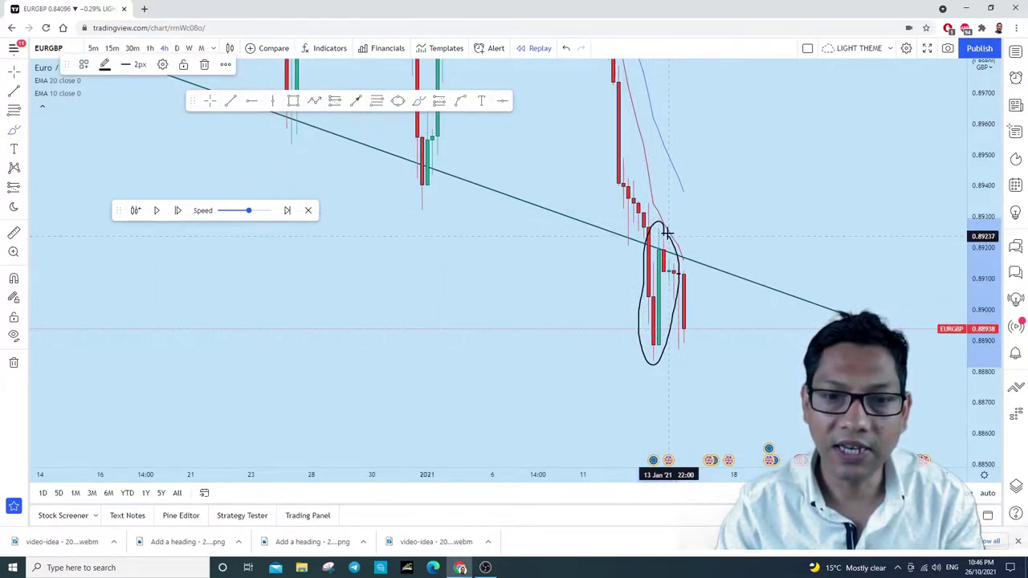
{"action": "left_click_drag", "start_coordinate": [409, 156], "coordinate": [773, 300]}
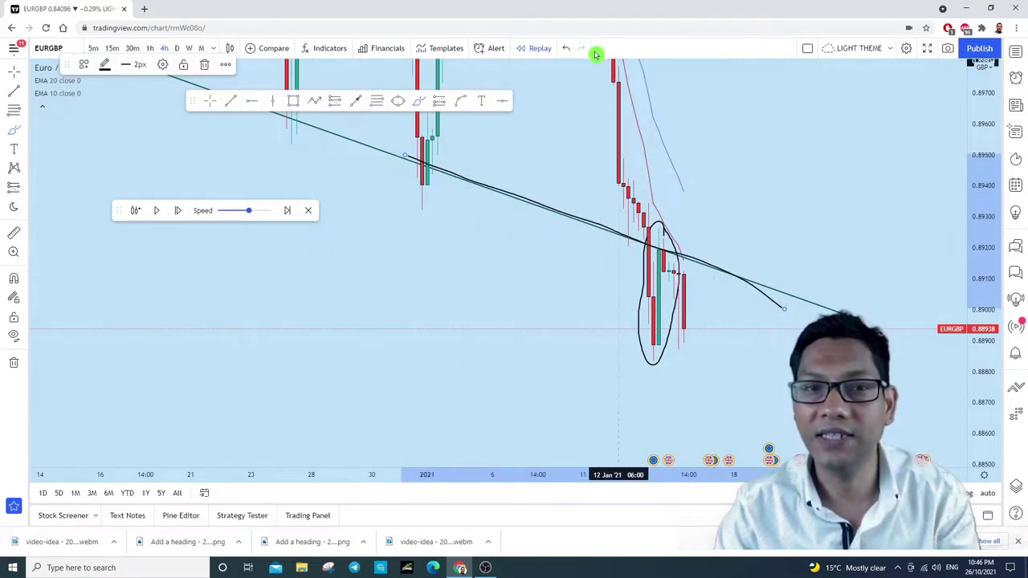
{"action": "left_click", "coordinate": [567, 49]}
{"action": "left_click", "coordinate": [566, 49]}
{"action": "mouse_move", "coordinate": [705, 263]}
{"action": "left_mouse_down"}
{"action": "mouse_move", "coordinate": [683, 234]}
{"action": "mouse_move", "coordinate": [625, 340]}
{"action": "mouse_move", "coordinate": [699, 246]}
{"action": "left_mouse_up"}
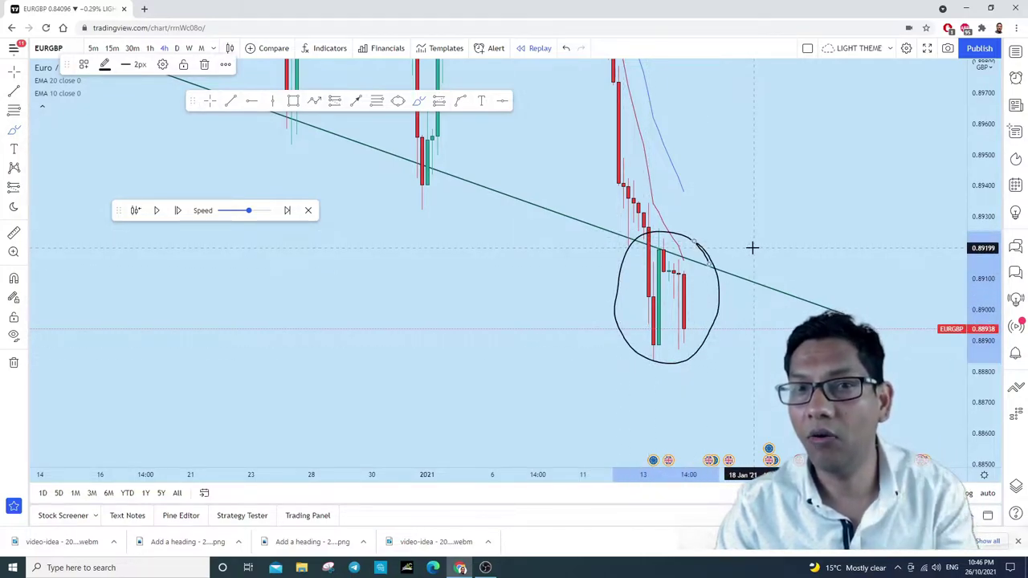
{"action": "left_click", "coordinate": [566, 50]}
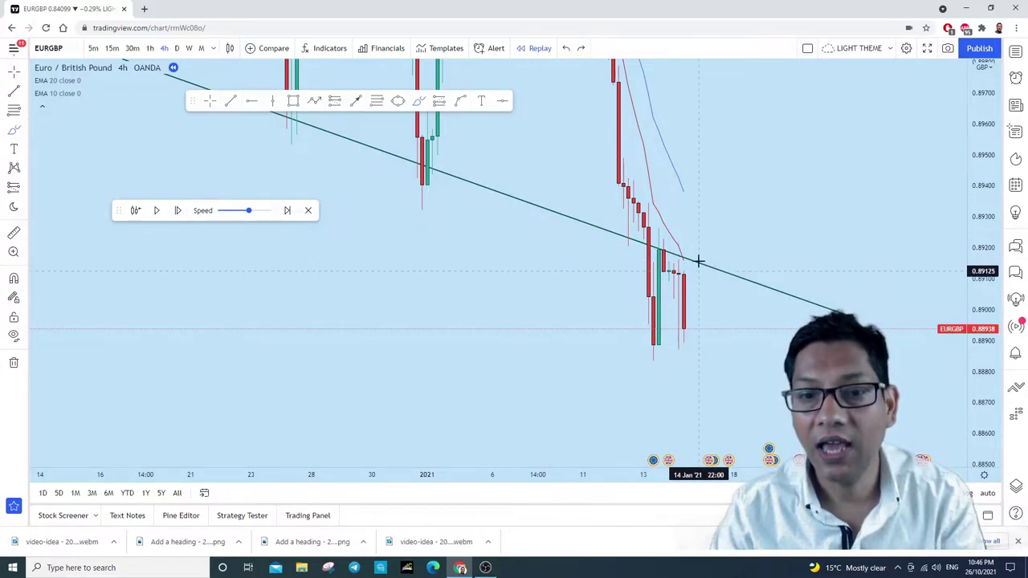
Step: Place a Short Position below the broken trend line with entry at 0.89113, stop at 0.89272 and target at 0.88791
{"action": "left_click", "coordinate": [26, 188]}
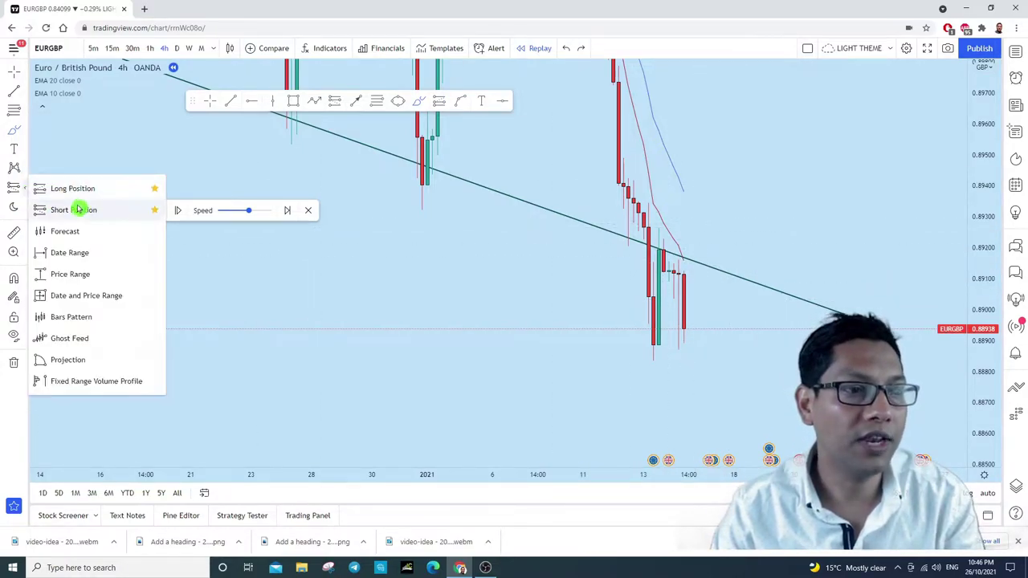
{"action": "left_click", "coordinate": [78, 210]}
{"action": "left_click", "coordinate": [683, 276]}
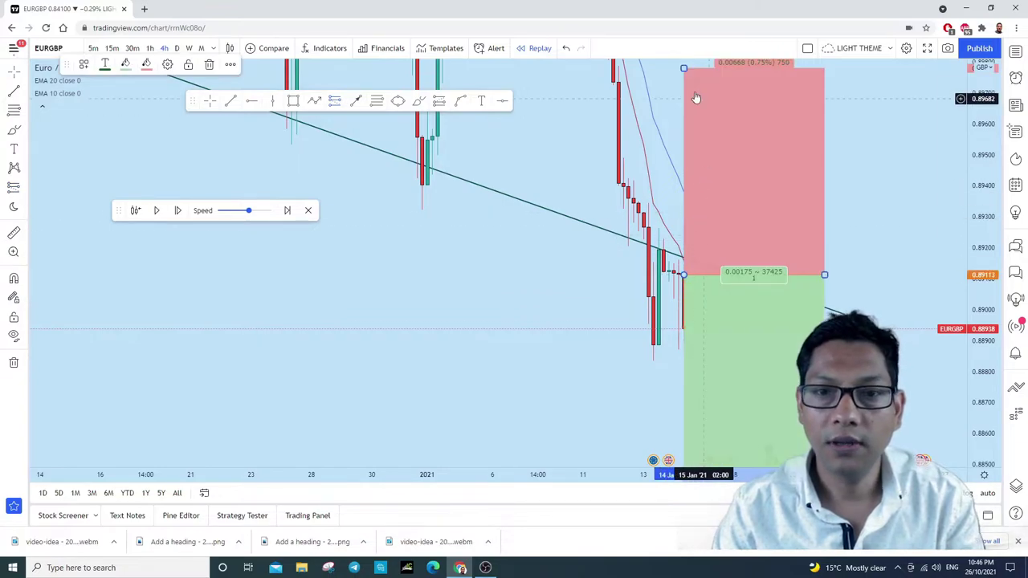
{"action": "left_click_drag", "start_coordinate": [684, 68], "coordinate": [684, 226]}
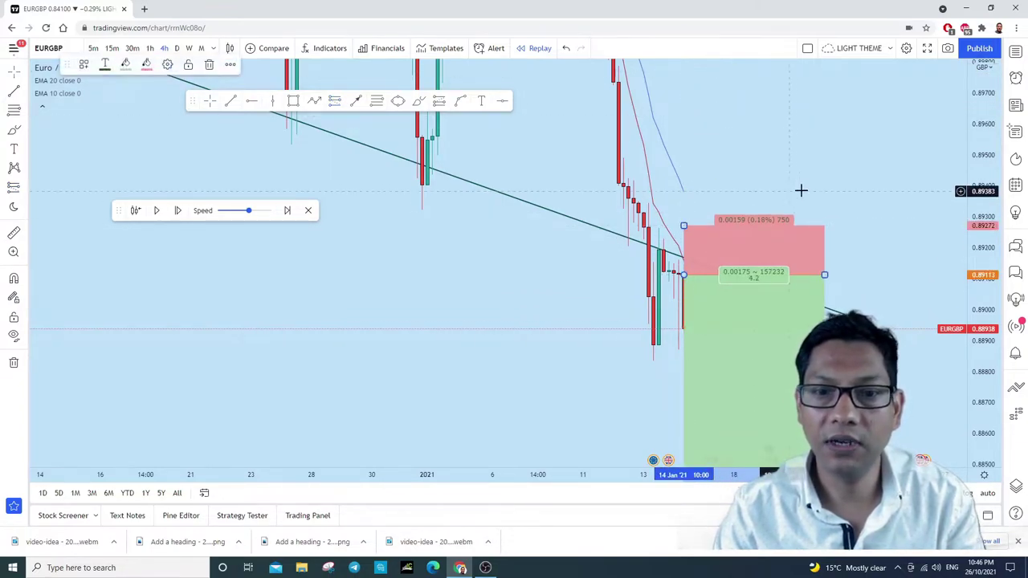
{"action": "left_click_drag", "start_coordinate": [801, 191], "coordinate": [716, 113]}
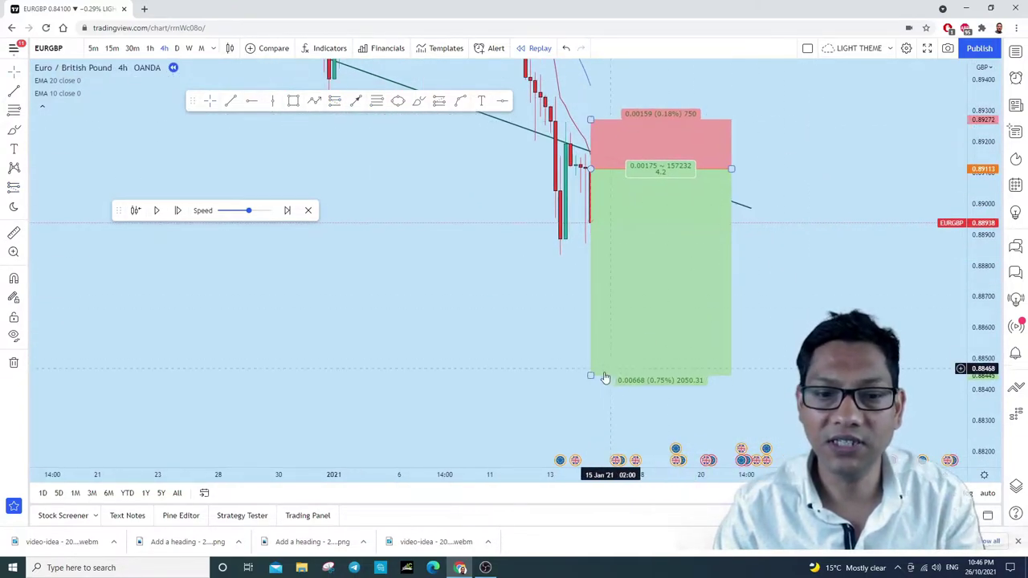
{"action": "left_click_drag", "start_coordinate": [607, 377], "coordinate": [633, 268]}
Step: Advance the replay candle by candle until price falls well below the short position's target
{"action": "left_click", "coordinate": [177, 211]}
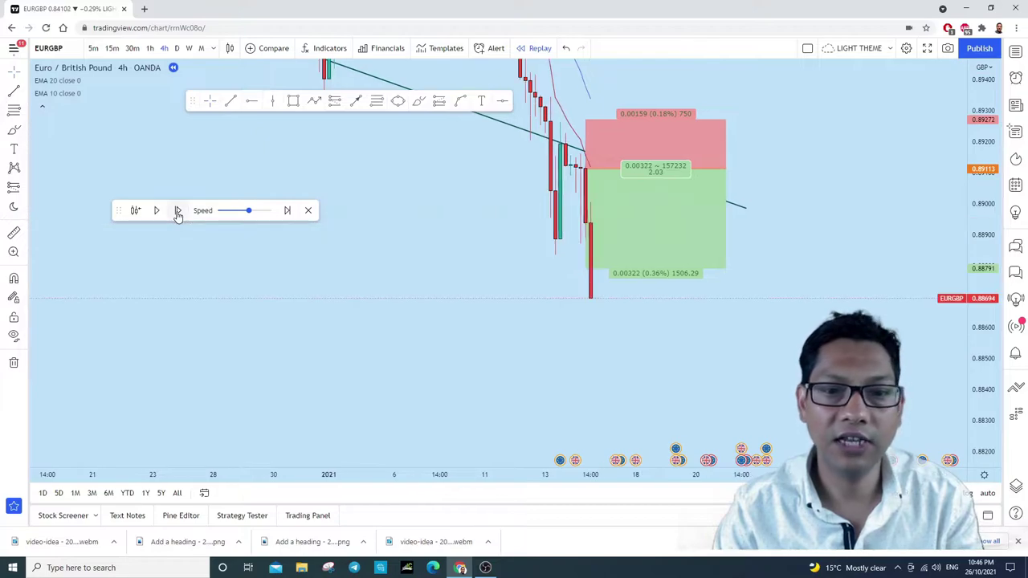
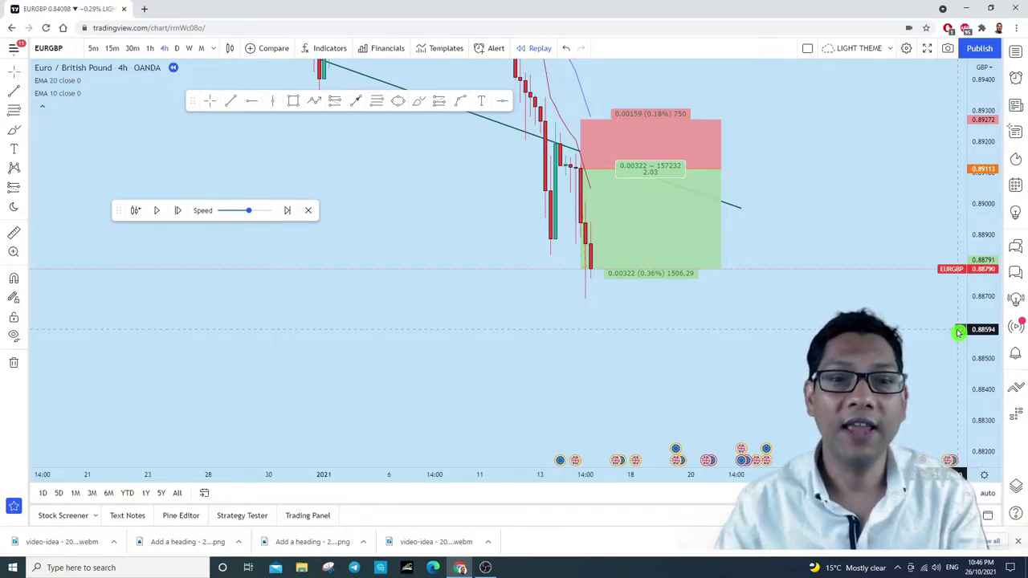
{"action": "left_click", "coordinate": [176, 210]}
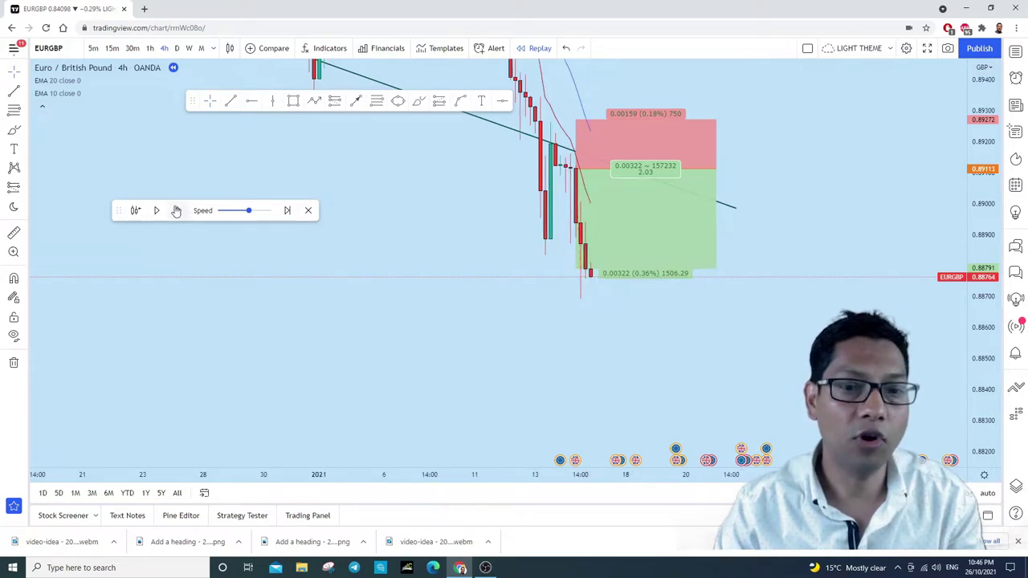
{"action": "left_click", "coordinate": [176, 210]}
{"action": "left_click", "coordinate": [176, 210]}
{"action": "left_click", "coordinate": [176, 210]}
{"action": "left_click", "coordinate": [176, 209]}
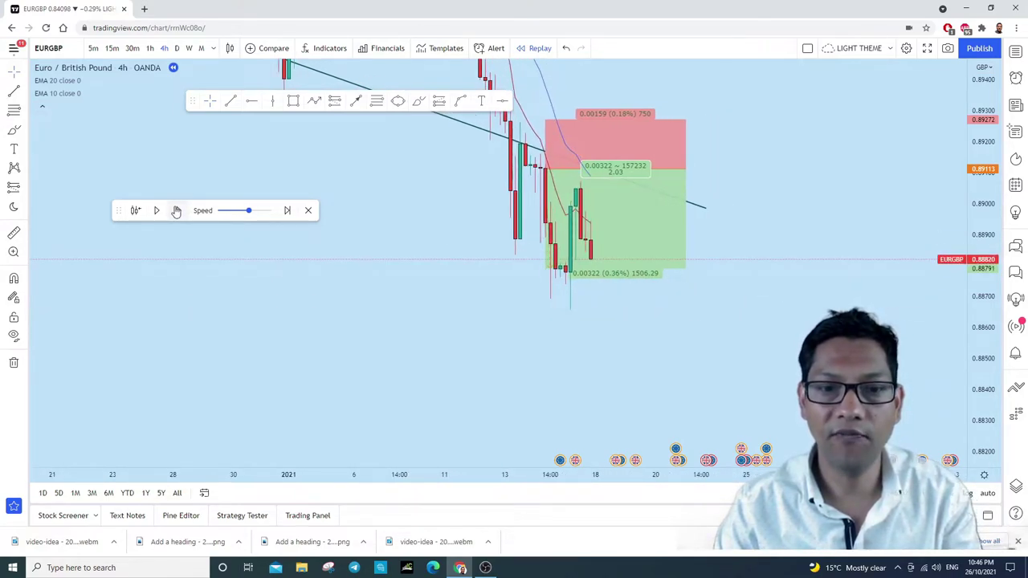
{"action": "left_click", "coordinate": [176, 210]}
{"action": "left_click", "coordinate": [176, 210]}
{"action": "left_click", "coordinate": [176, 210]}
{"action": "left_click", "coordinate": [176, 209]}
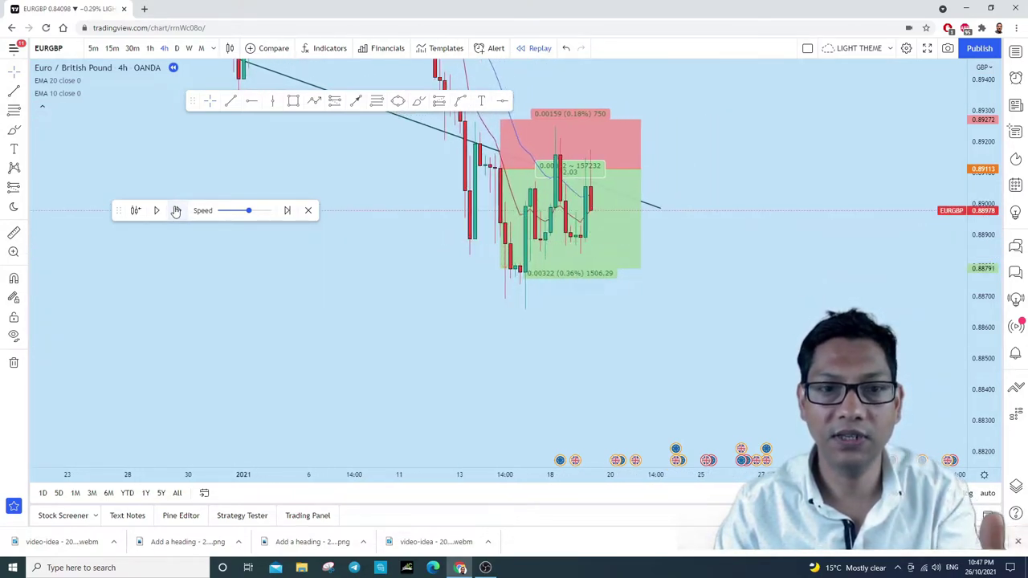
{"action": "left_click", "coordinate": [176, 210]}
{"action": "left_click", "coordinate": [176, 210]}
{"action": "left_click", "coordinate": [176, 210]}
{"action": "left_click", "coordinate": [176, 210]}
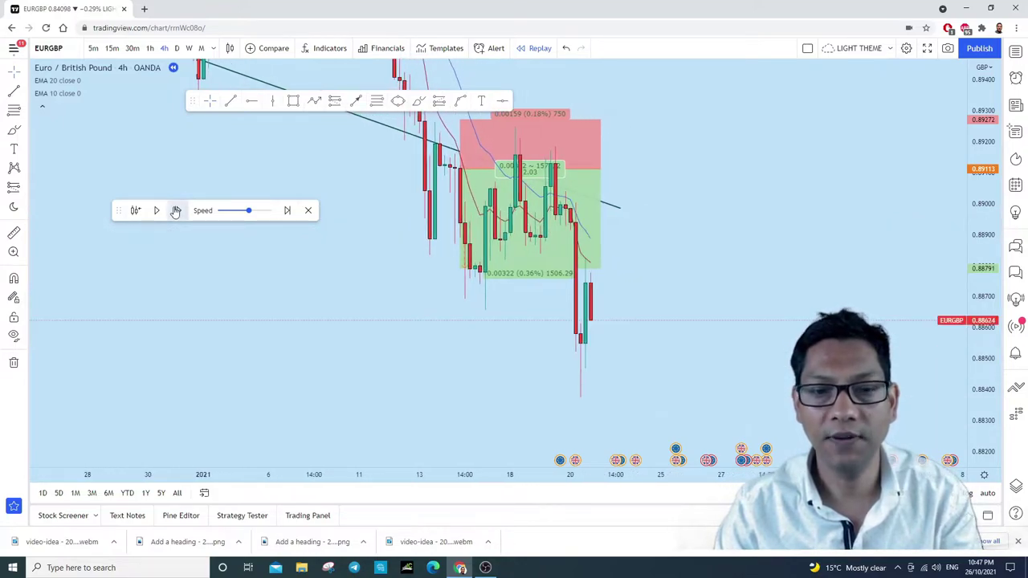
Step: Keep stepping the replay forward until price rallies back to the short entry level and turns down
{"action": "left_click", "coordinate": [176, 210]}
{"action": "left_click", "coordinate": [176, 210]}
{"action": "left_click", "coordinate": [176, 210]}
{"action": "left_click", "coordinate": [176, 210]}
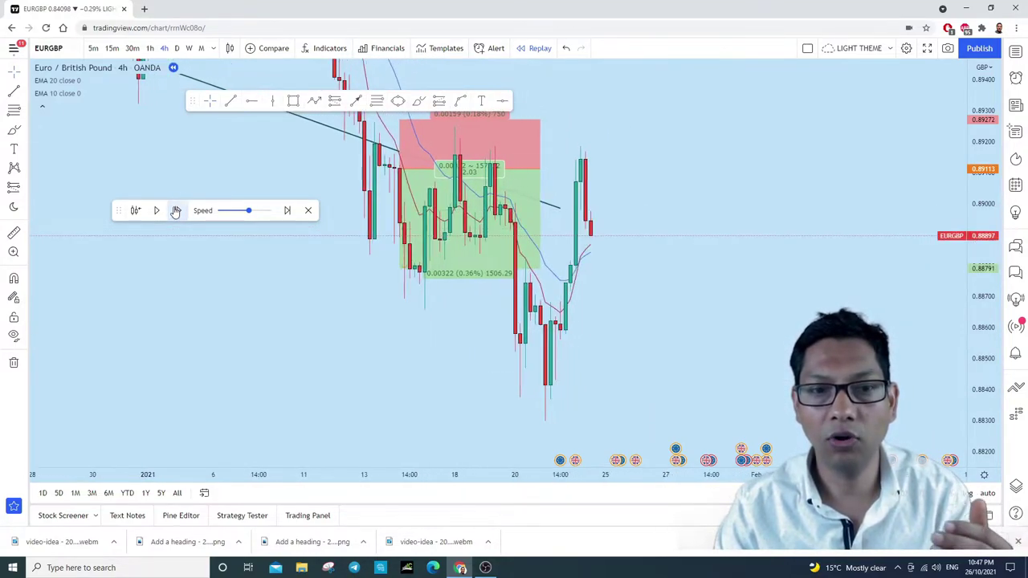
{"action": "left_click", "coordinate": [176, 209]}
{"action": "left_click_drag", "start_coordinate": [696, 246], "coordinate": [822, 216]}
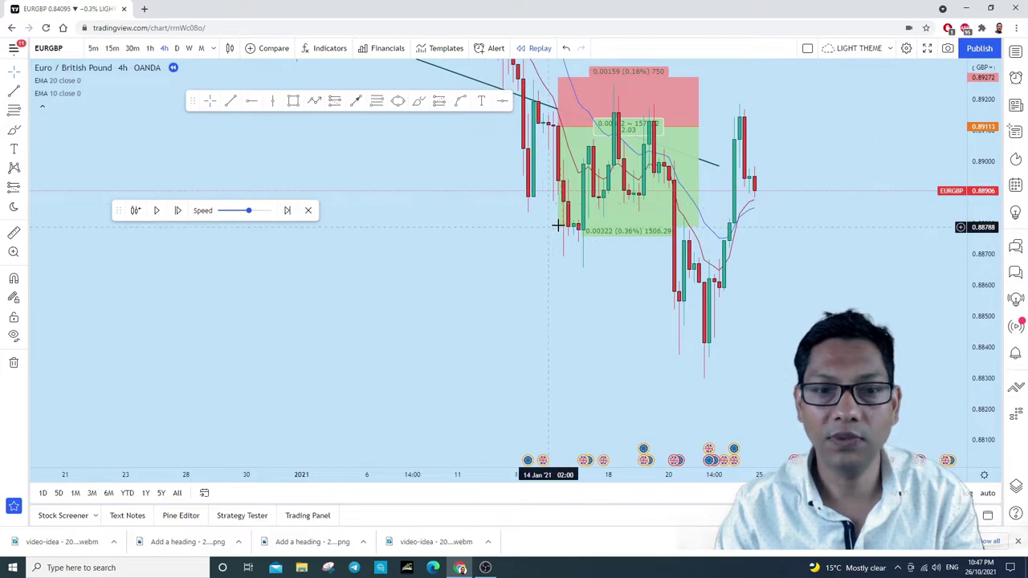
{"action": "mouse_move", "coordinate": [557, 226]}
{"action": "left_mouse_down"}
{"action": "mouse_move", "coordinate": [541, 372]}
{"action": "mouse_move", "coordinate": [558, 374]}
{"action": "left_mouse_up"}
{"action": "left_click", "coordinate": [797, 262]}
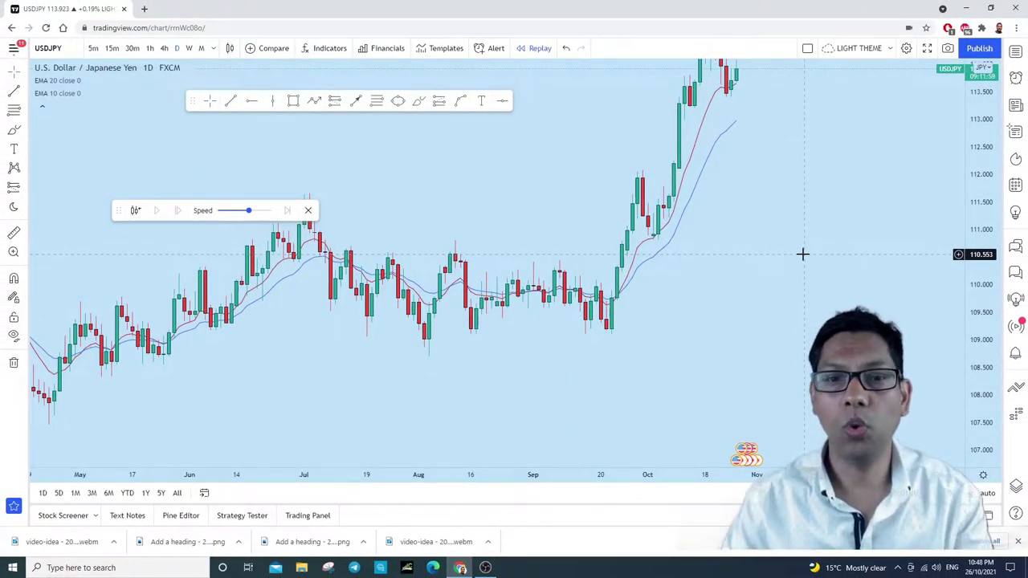
Step: Restart the bar replay on the USDJPY daily chart from 22 Sep '21
{"action": "left_click", "coordinate": [534, 48]}
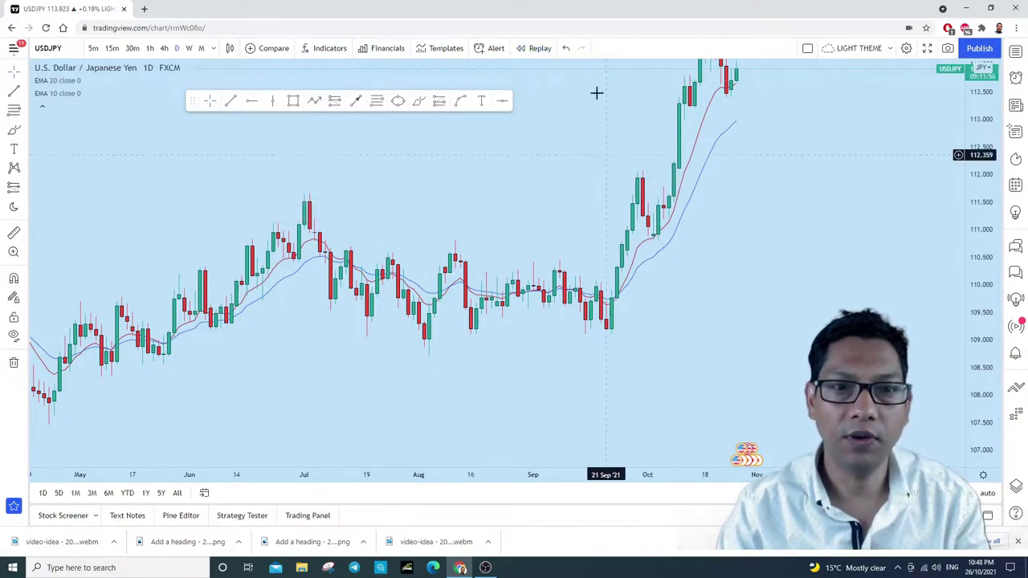
{"action": "left_click", "coordinate": [541, 48]}
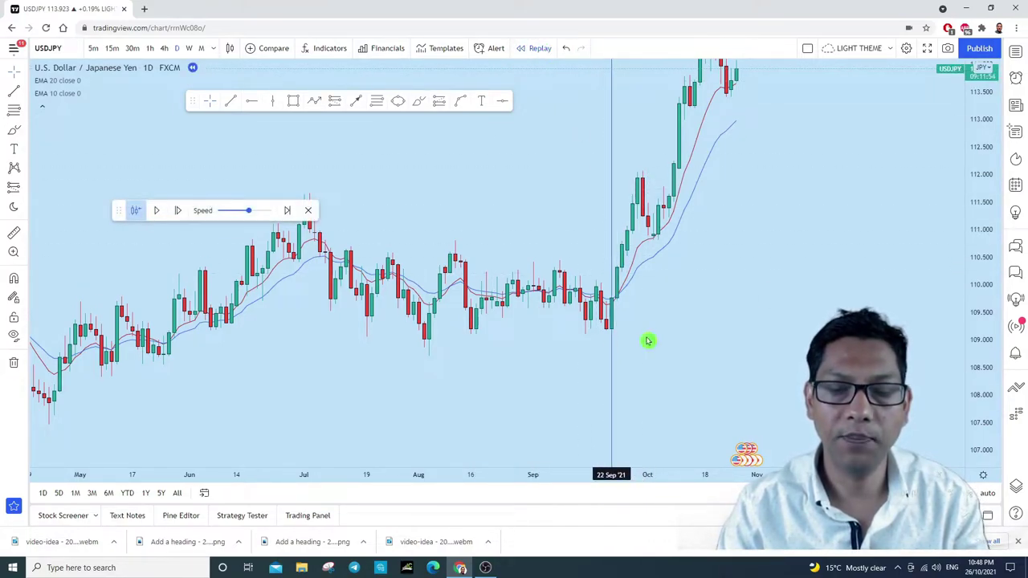
{"action": "left_click", "coordinate": [615, 337]}
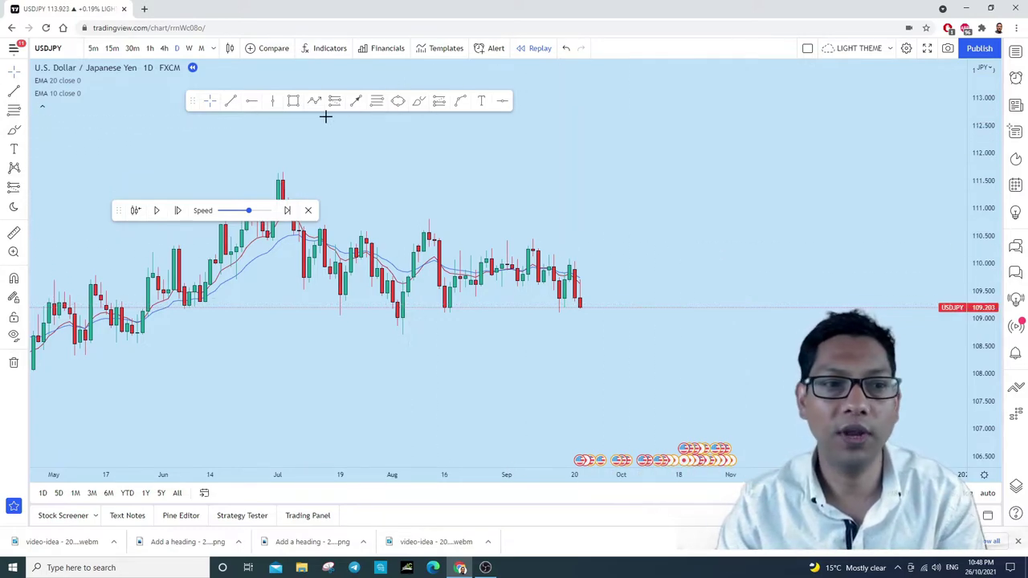
Step: Advance the USDJPY replay until price rallies above the July high and pulls back to about 110.9
{"action": "left_click", "coordinate": [180, 212]}
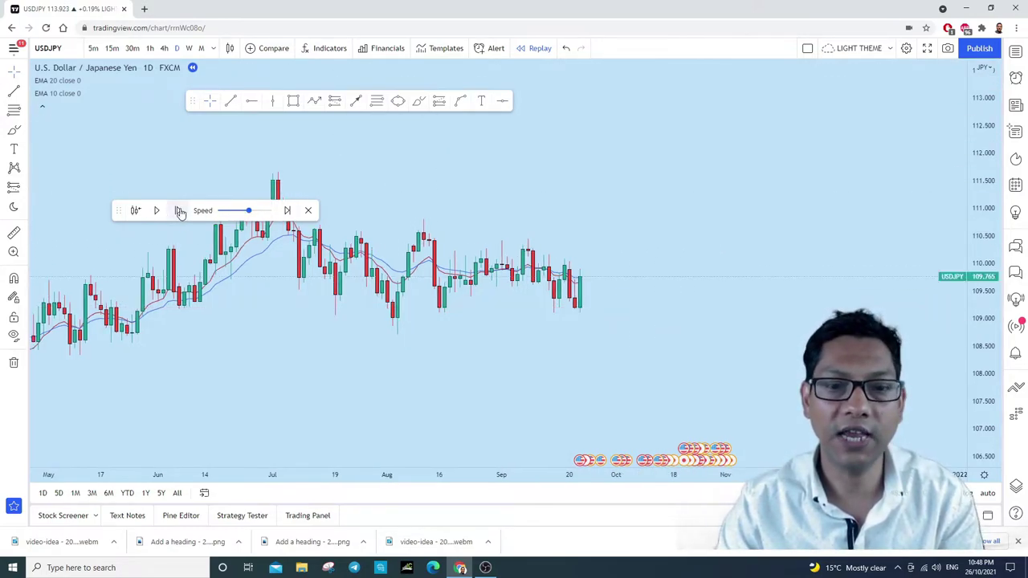
{"action": "left_click", "coordinate": [181, 211]}
{"action": "left_click", "coordinate": [181, 211]}
{"action": "left_click", "coordinate": [181, 212]}
{"action": "left_click", "coordinate": [181, 212]}
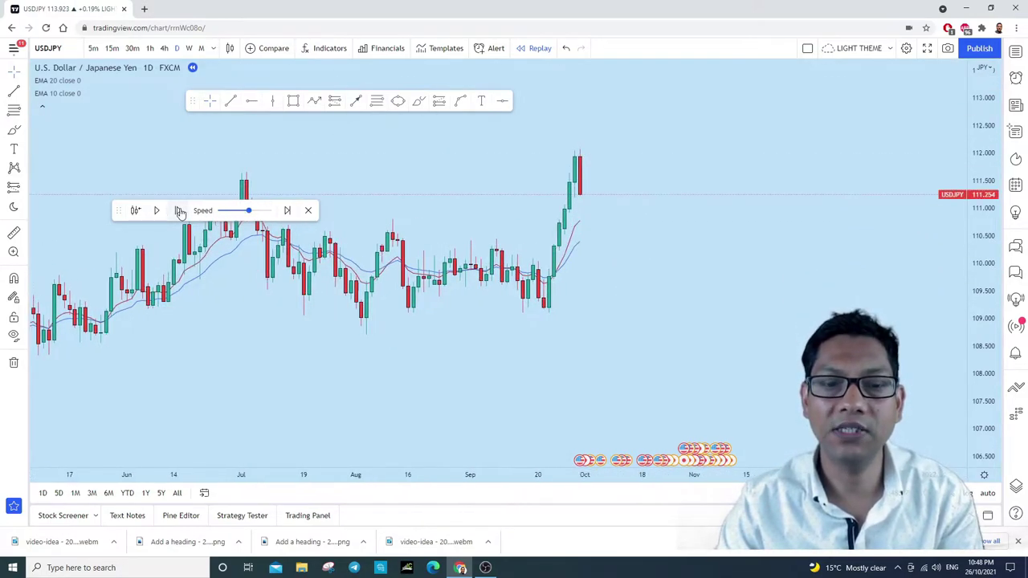
{"action": "left_click", "coordinate": [179, 212]}
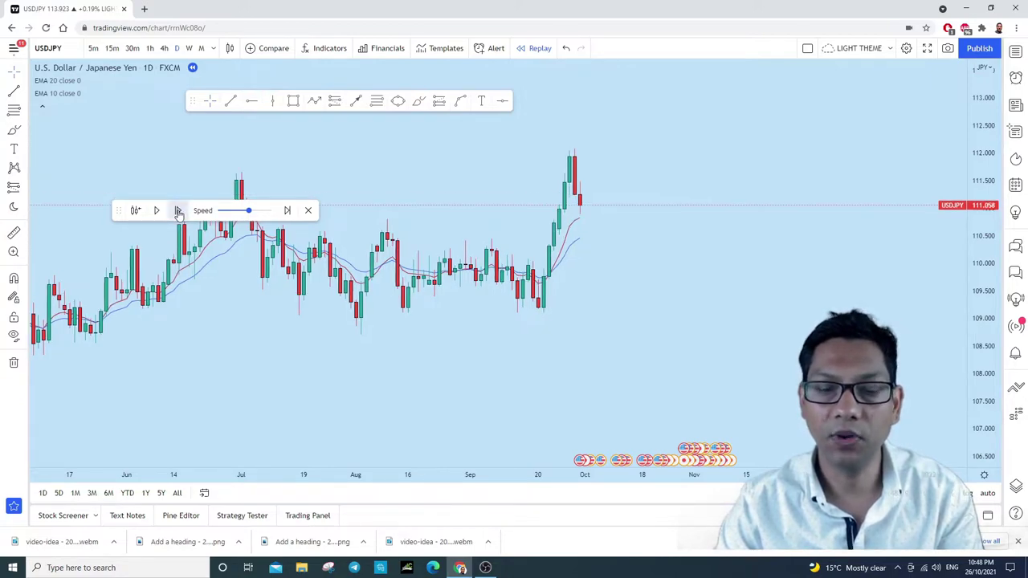
{"action": "left_click", "coordinate": [179, 212]}
Step: Sketch the sideways swings after the July high and the breakout upward with the Brush, and undo the stroke
{"action": "scroll", "coordinate": [790, 225], "scroll_direction": "down", "scroll_amount": 2}
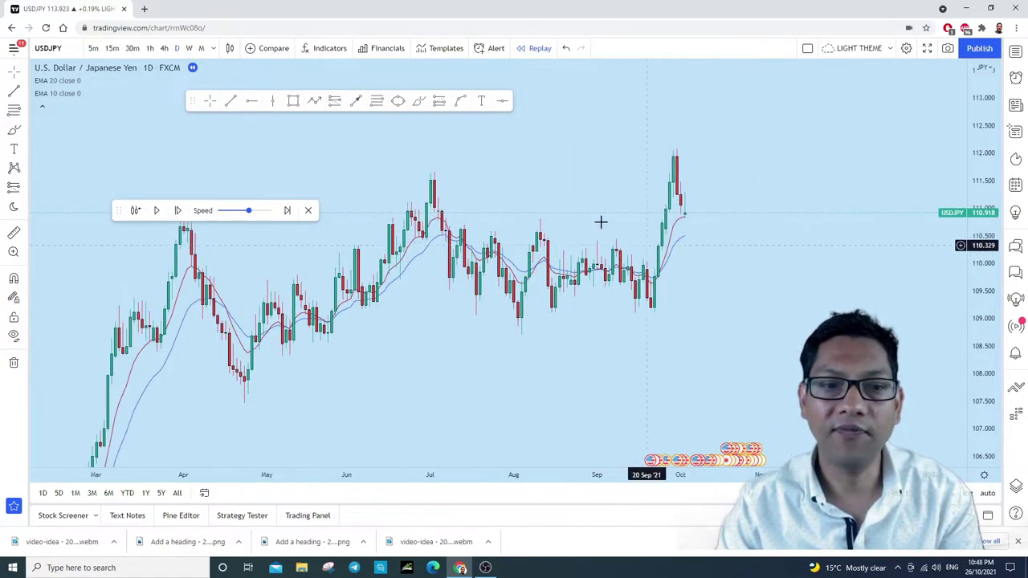
{"action": "left_click", "coordinate": [419, 100]}
{"action": "mouse_move", "coordinate": [441, 175]}
{"action": "left_mouse_down"}
{"action": "mouse_move", "coordinate": [567, 233]}
{"action": "mouse_move", "coordinate": [694, 120]}
{"action": "mouse_move", "coordinate": [699, 70]}
{"action": "left_mouse_up"}
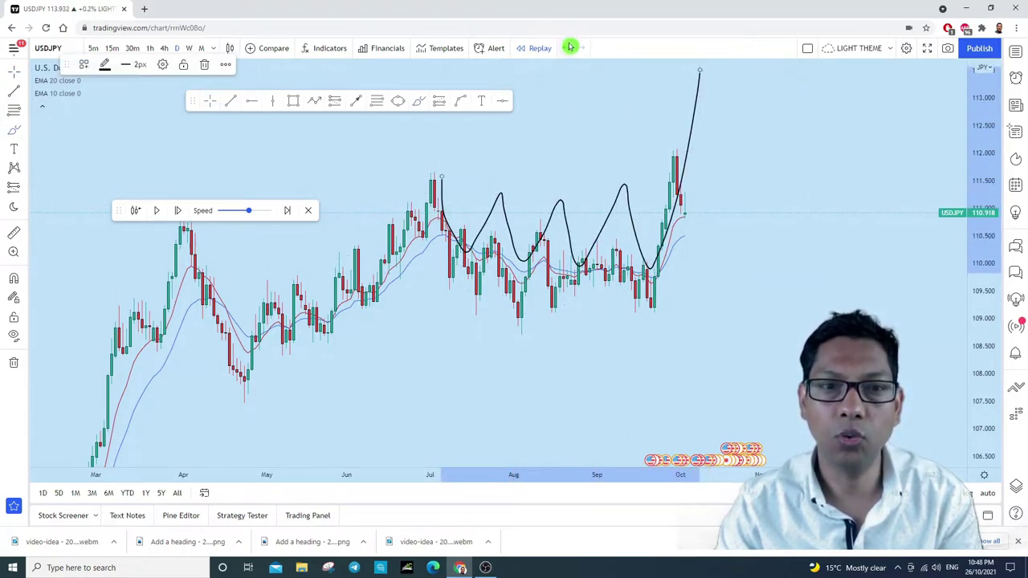
{"action": "left_click", "coordinate": [568, 48]}
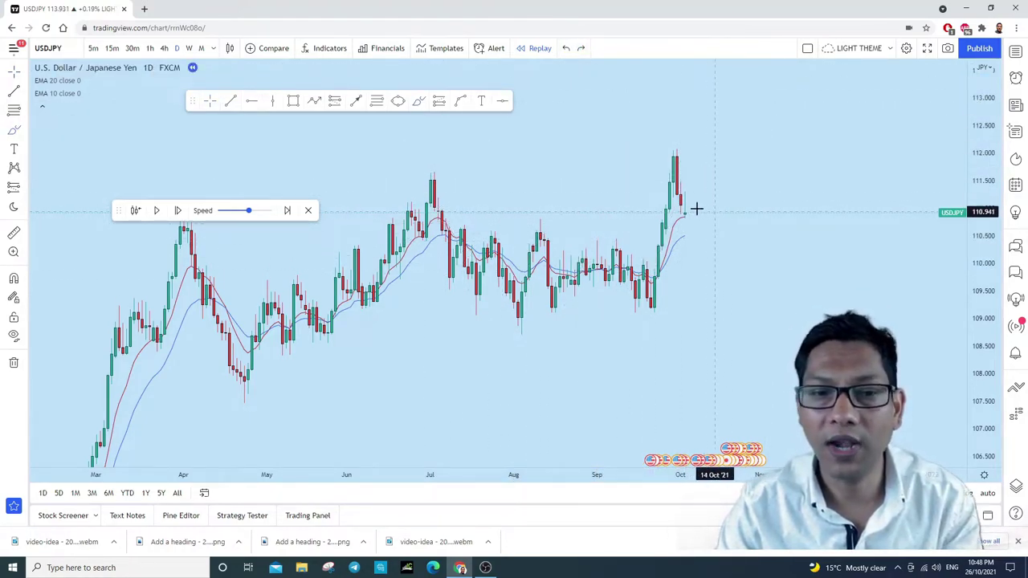
Step: Draw a thin rectangle as a resistance zone at about 110.74 to 110.84, from 26 Mar '21 past the latest candle
{"action": "left_click", "coordinate": [293, 100]}
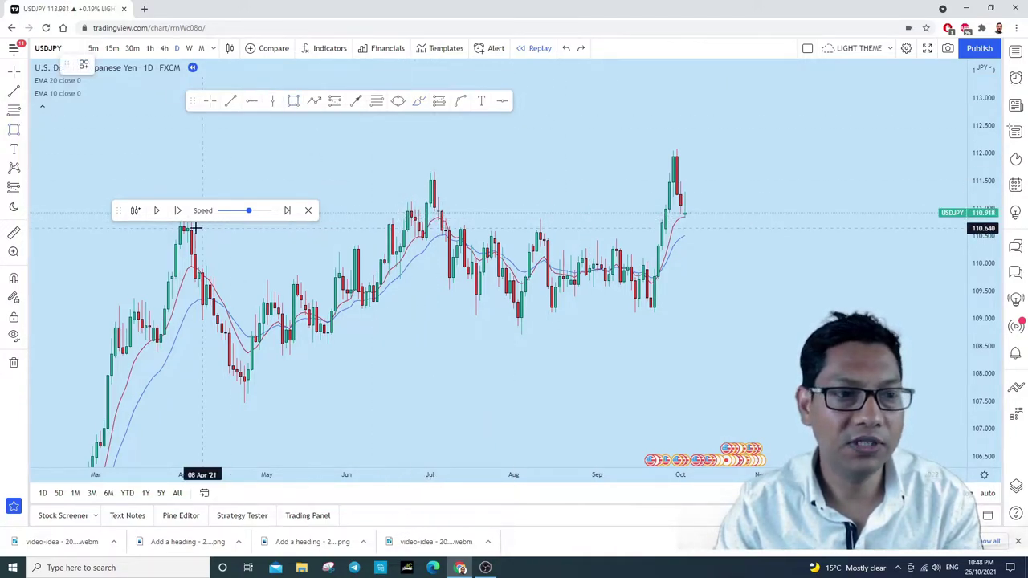
{"action": "left_click_drag", "start_coordinate": [168, 215], "coordinate": [856, 219]}
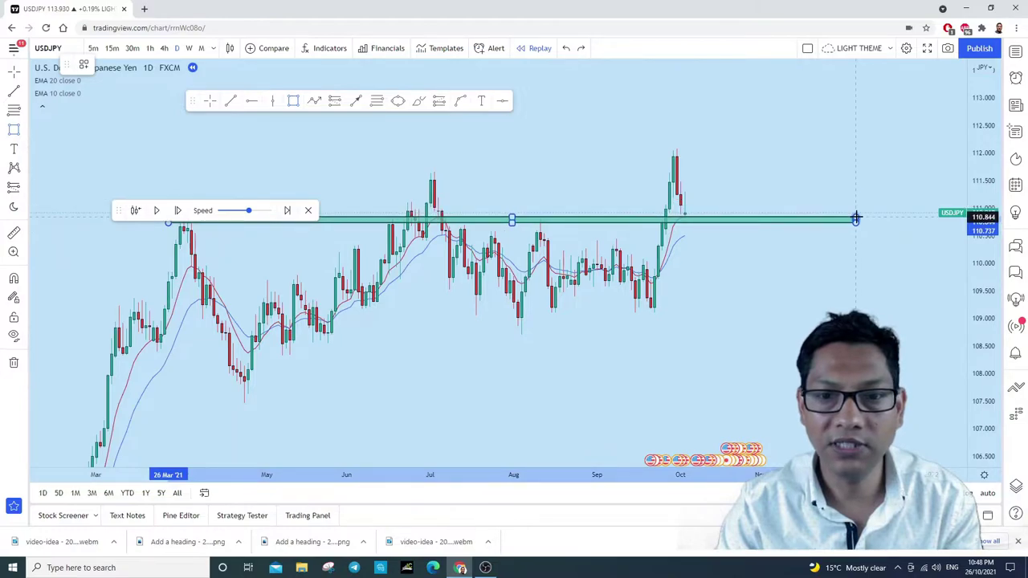
{"action": "left_click_drag", "start_coordinate": [435, 211], "coordinate": [537, 211]}
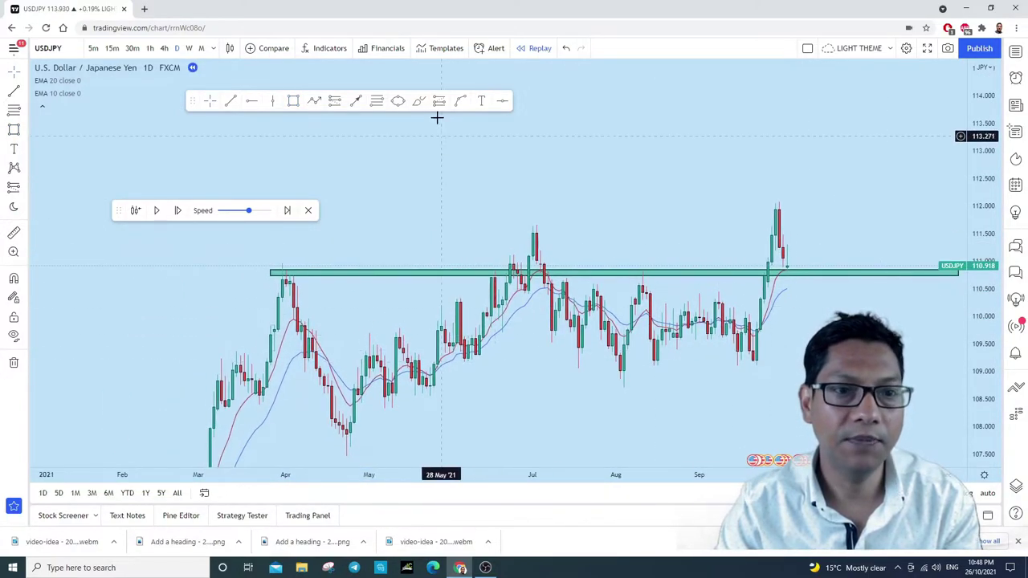
Step: Circle the April, late June and August touches of the resistance zone with the Brush and trace the latest breakout and pullback
{"action": "left_click", "coordinate": [419, 101]}
{"action": "left_click_drag", "start_coordinate": [277, 255], "coordinate": [275, 257]}
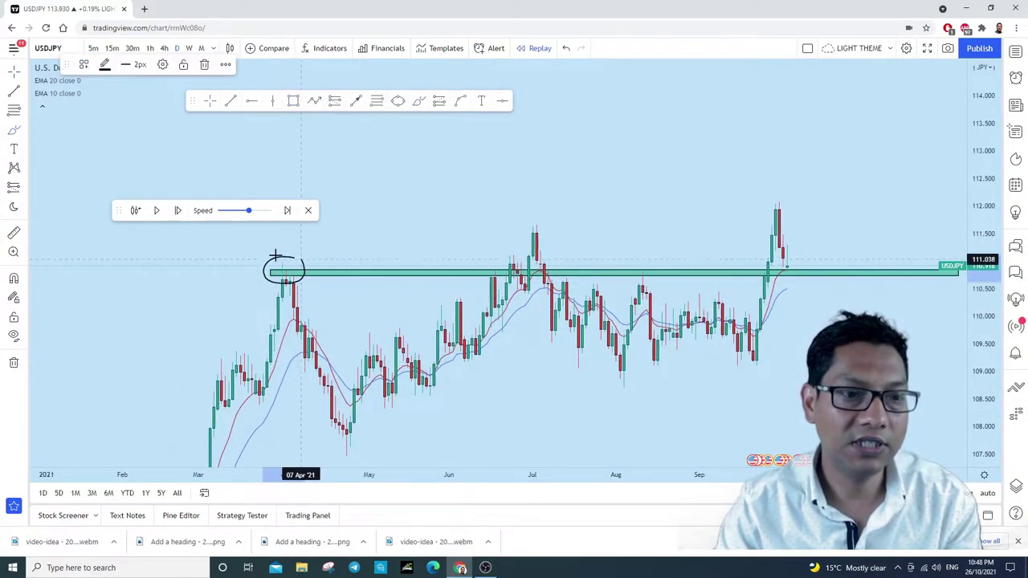
{"action": "mouse_move", "coordinate": [534, 262]}
{"action": "left_mouse_down"}
{"action": "mouse_move", "coordinate": [503, 264]}
{"action": "mouse_move", "coordinate": [551, 262]}
{"action": "left_mouse_up"}
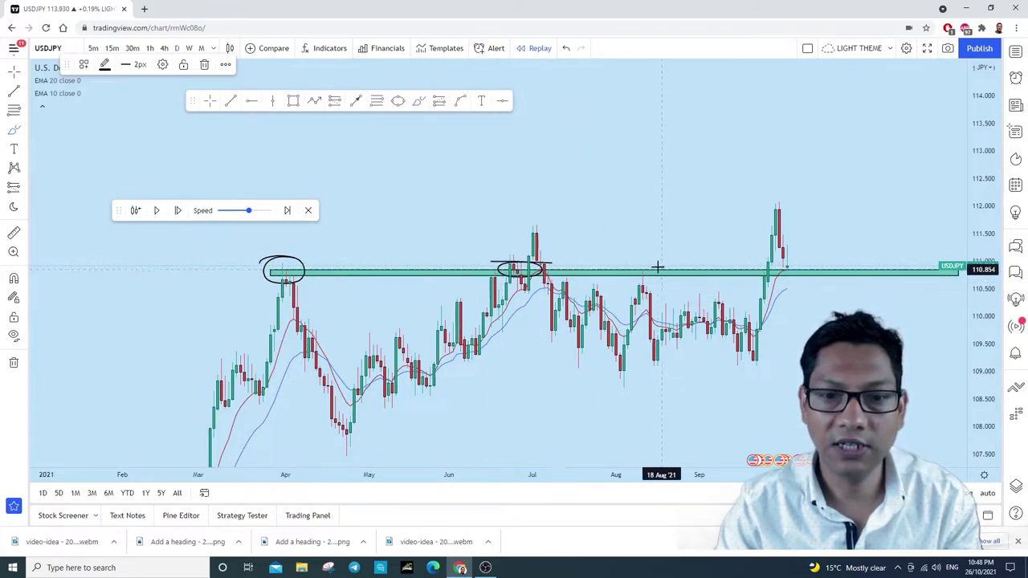
{"action": "left_click_drag", "start_coordinate": [657, 267], "coordinate": [654, 268]}
{"action": "mouse_move", "coordinate": [757, 362]}
{"action": "left_mouse_down"}
{"action": "mouse_move", "coordinate": [779, 212]}
{"action": "mouse_move", "coordinate": [789, 276]}
{"action": "left_mouse_up"}
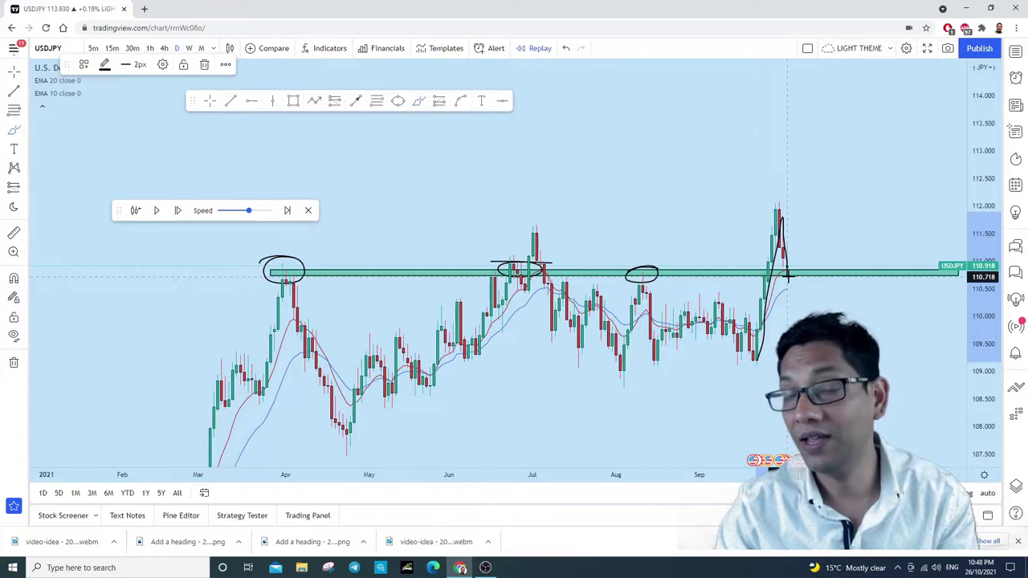
Step: Undo the breakout trace and the late June and August circles, then circle the latest candle at the zone with the Brush and undo it
{"action": "scroll", "coordinate": [916, 314], "scroll_direction": "up", "scroll_amount": 5}
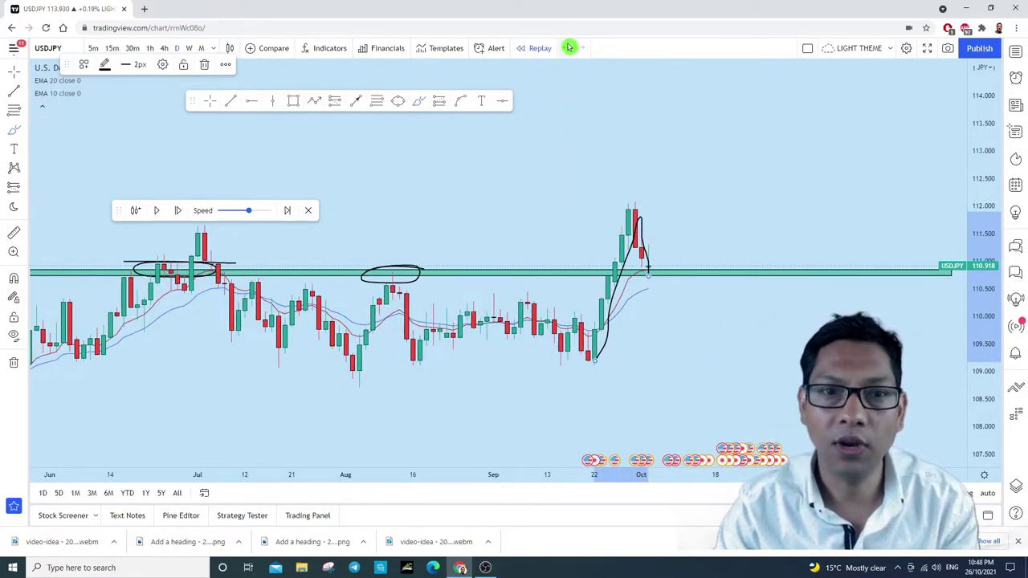
{"action": "left_click", "coordinate": [569, 47]}
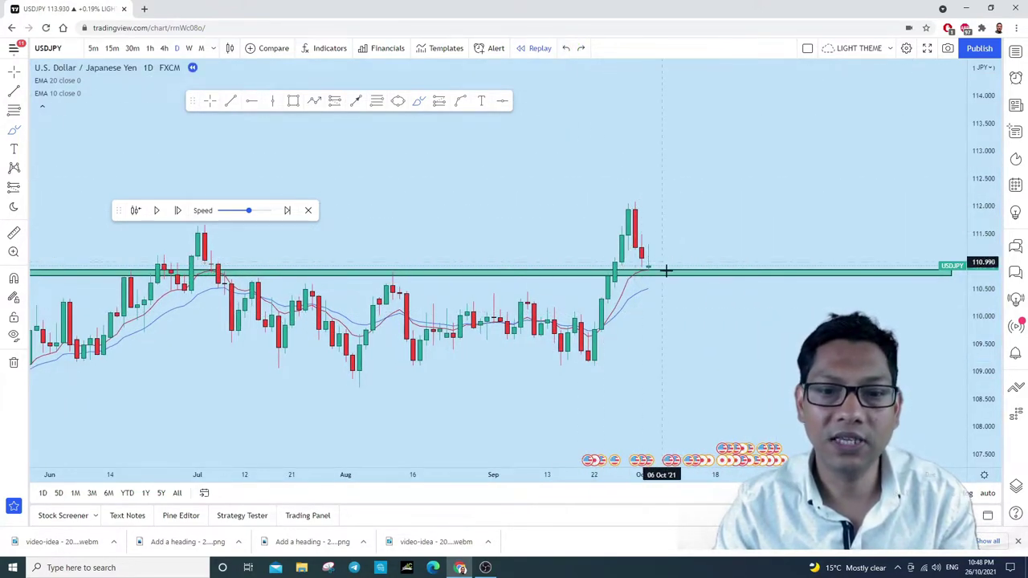
{"action": "mouse_move", "coordinate": [675, 257]}
{"action": "left_mouse_down"}
{"action": "mouse_move", "coordinate": [661, 243]}
{"action": "mouse_move", "coordinate": [647, 275]}
{"action": "mouse_move", "coordinate": [675, 255]}
{"action": "left_mouse_up"}
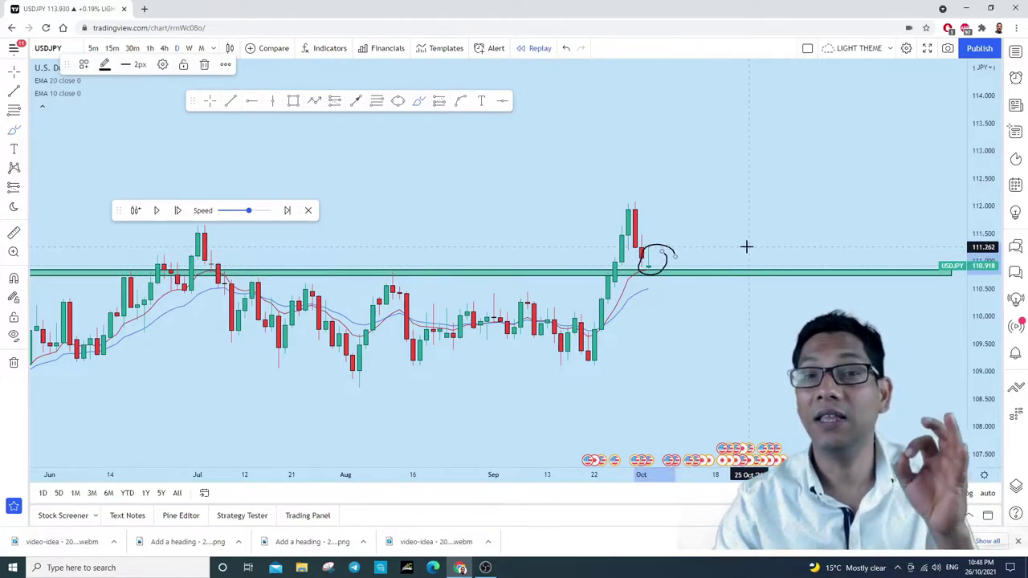
{"action": "left_click", "coordinate": [566, 48]}
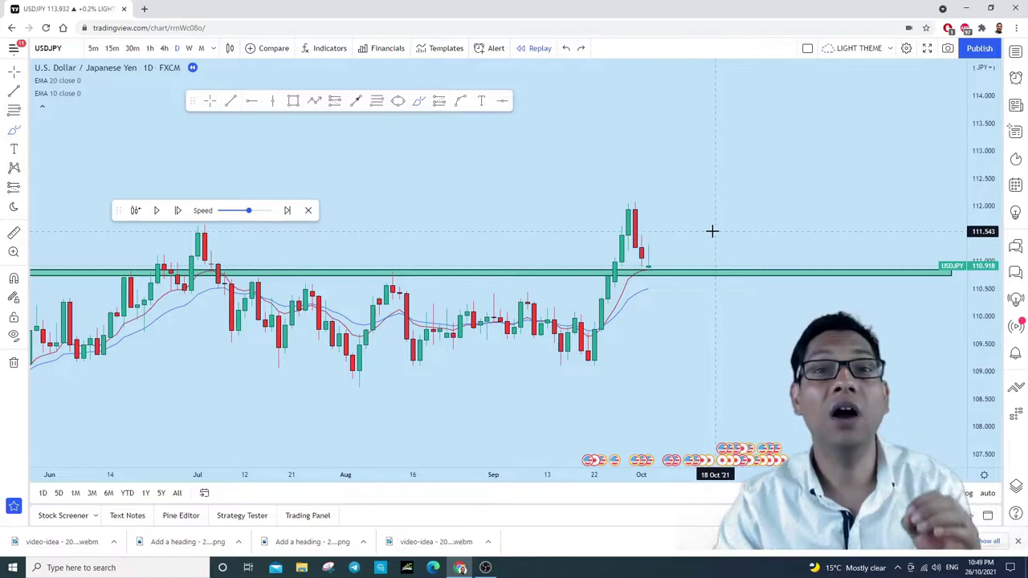
Step: Place a long position beside the latest candle with entry at about 110.905, stop at about 110.626 and target at about 112.365
{"action": "left_click_drag", "start_coordinate": [982, 325], "coordinate": [979, 172]}
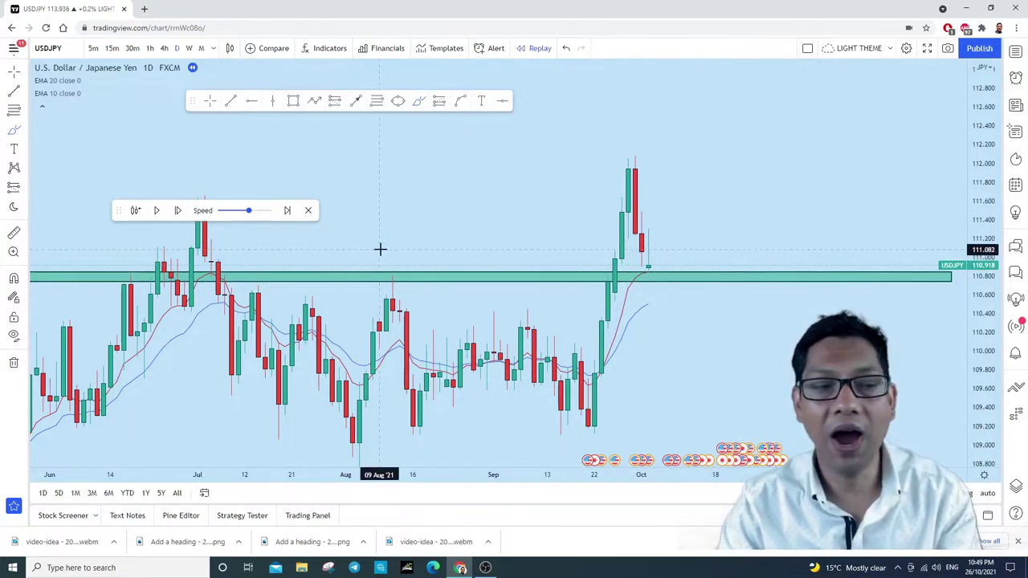
{"action": "left_click", "coordinate": [28, 192]}
{"action": "left_click", "coordinate": [61, 188]}
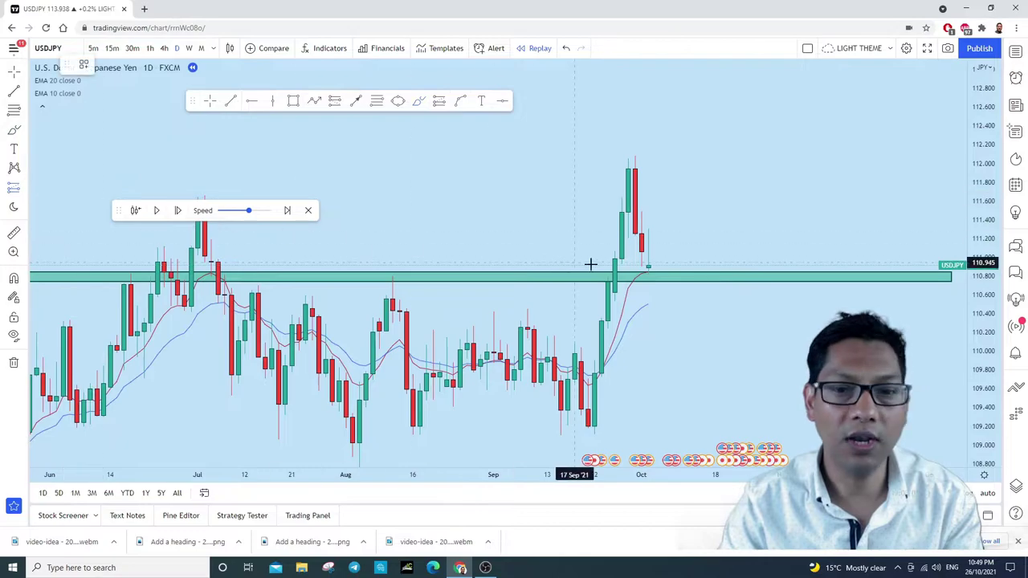
{"action": "left_click", "coordinate": [655, 267]}
{"action": "left_click_drag", "start_coordinate": [655, 331], "coordinate": [655, 295]}
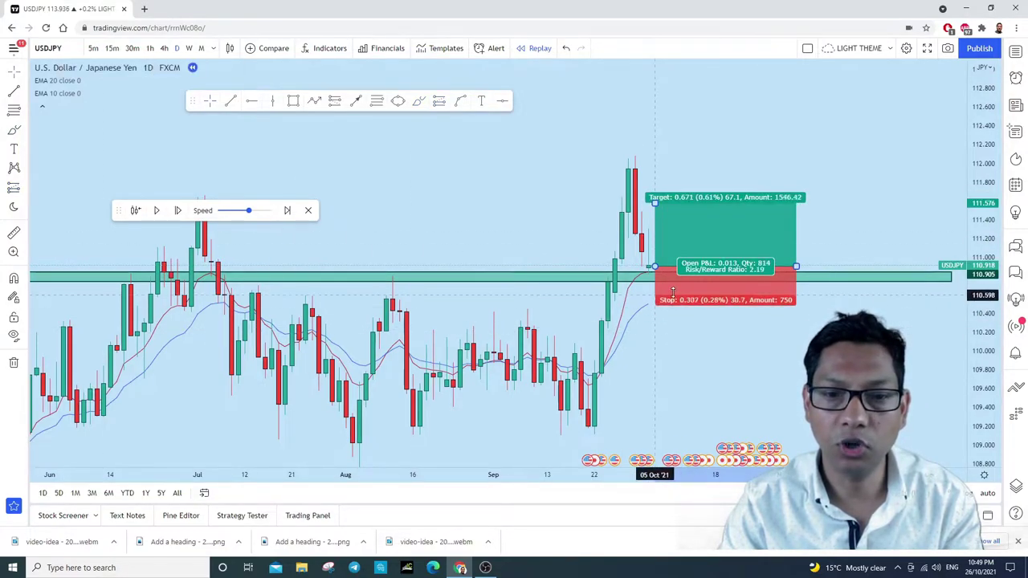
{"action": "left_click_drag", "start_coordinate": [696, 343], "coordinate": [696, 418]}
{"action": "left_click", "coordinate": [707, 321]}
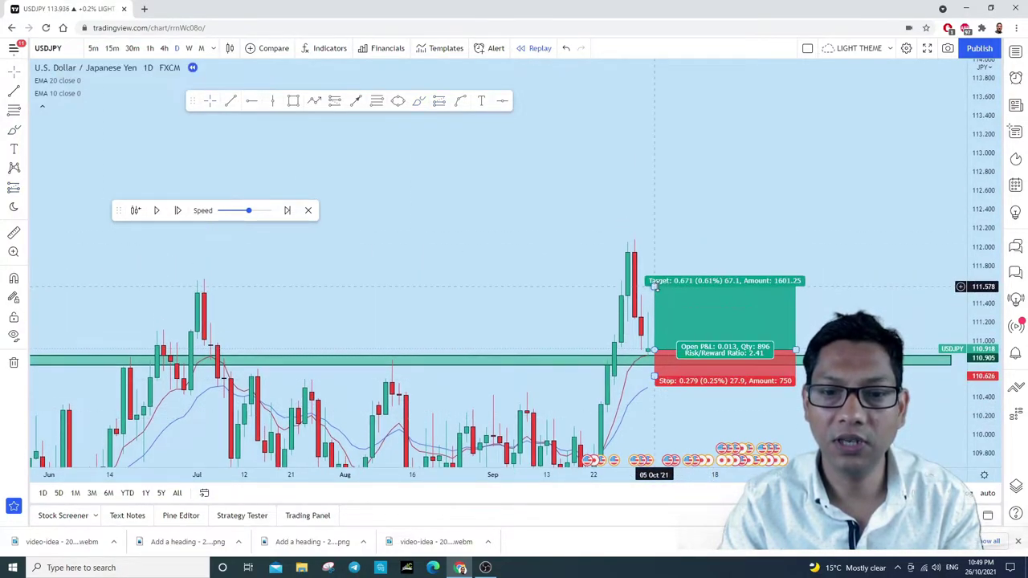
{"action": "left_click_drag", "start_coordinate": [655, 283], "coordinate": [647, 214]}
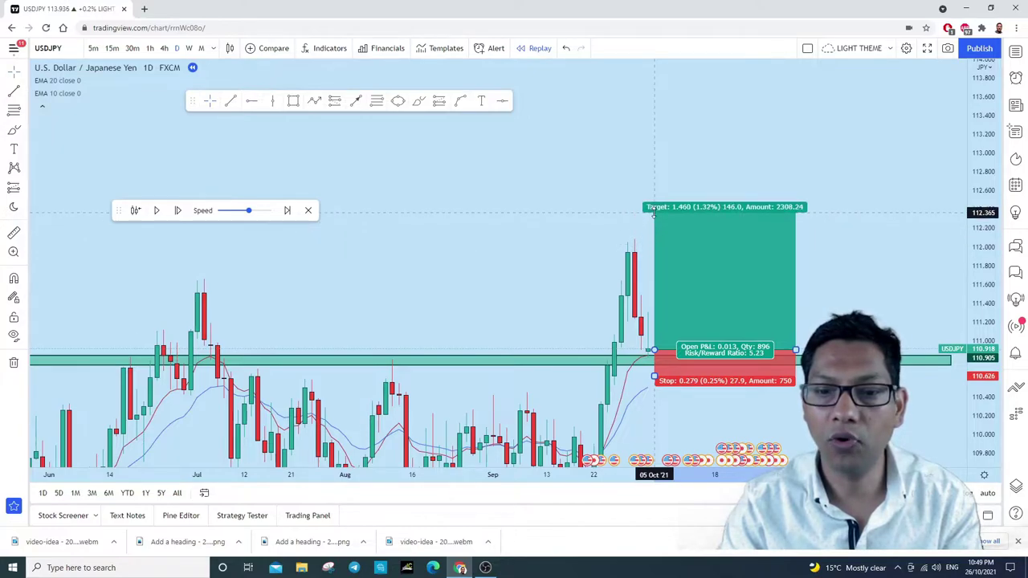
Step: Advance the USDJPY replay until price rallies beyond the long position's target to about 113.68
{"action": "left_click", "coordinate": [178, 211]}
{"action": "left_click", "coordinate": [179, 211]}
{"action": "left_click", "coordinate": [179, 210]}
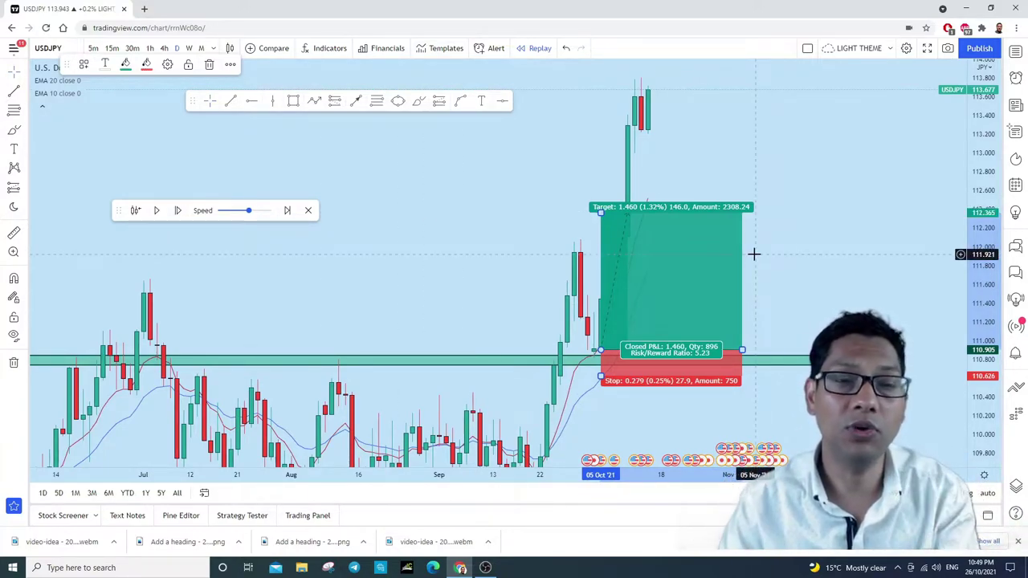
Step: Move the long position clear of the candles to start at 25 Oct '21 with entry at about 111.008
{"action": "left_click_drag", "start_coordinate": [673, 253], "coordinate": [767, 242]}
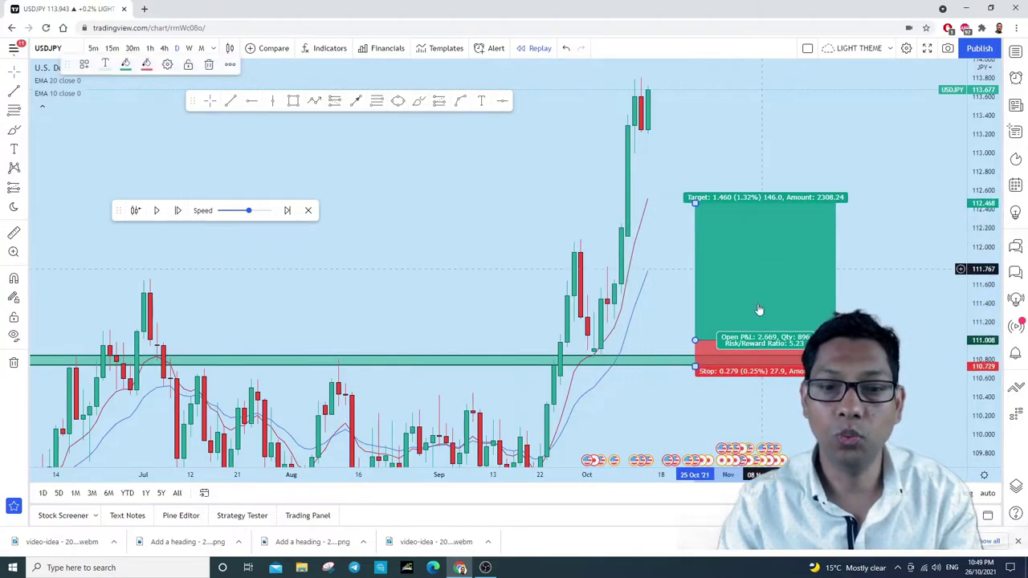
{"action": "scroll", "coordinate": [677, 184], "scroll_direction": "down", "scroll_amount": 3}
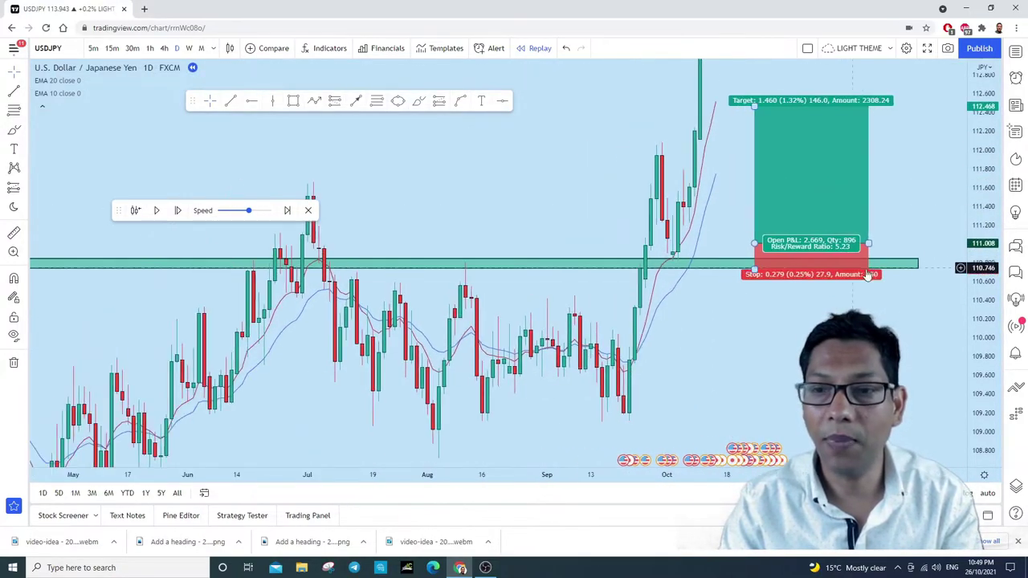
{"action": "scroll", "coordinate": [691, 296], "scroll_direction": "up", "scroll_amount": 3}
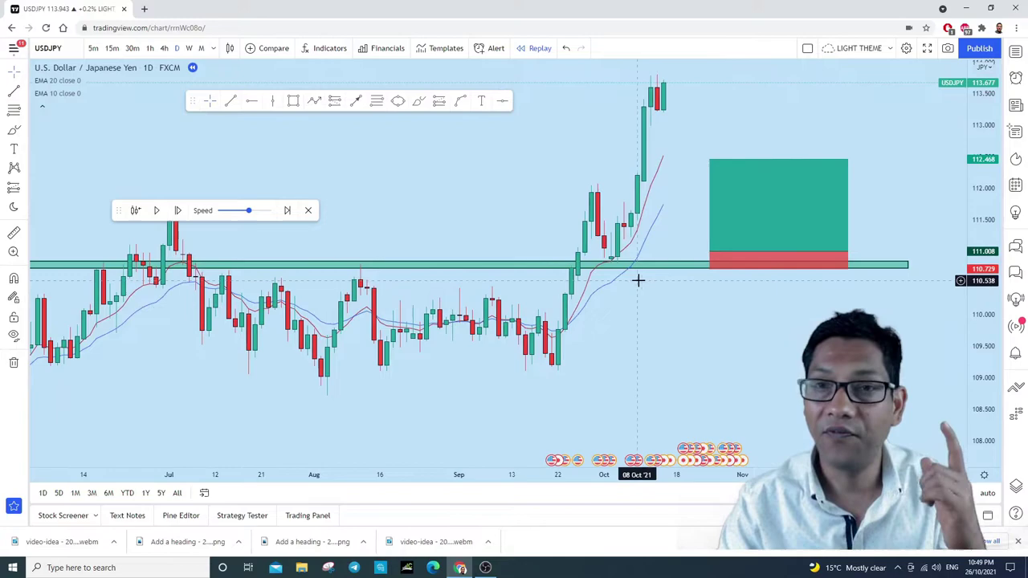
Step: Sketch the sideways swings from late August and the late September breakout with the Brush, and undo the stroke
{"action": "left_click", "coordinate": [419, 100]}
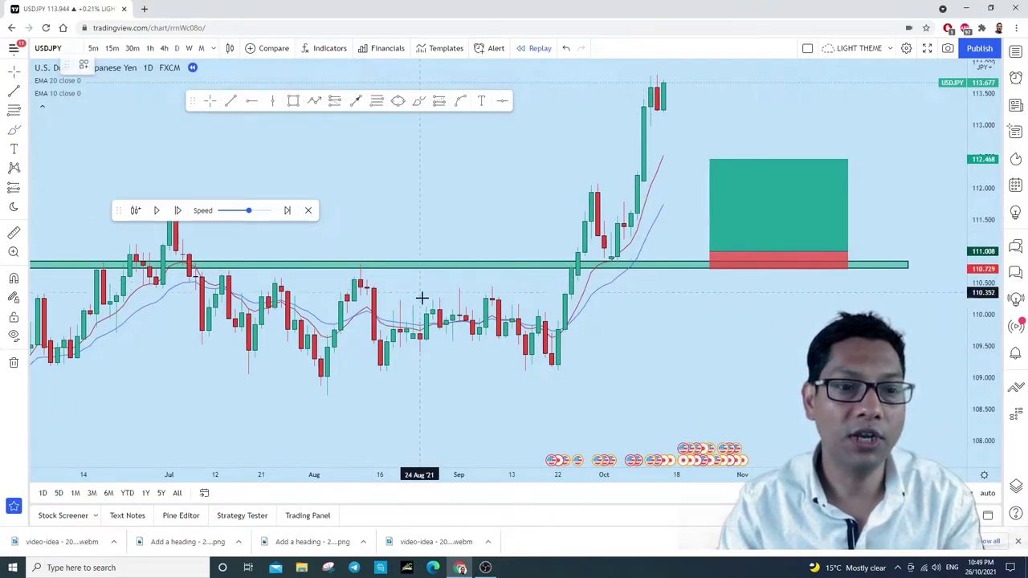
{"action": "mouse_move", "coordinate": [413, 290]}
{"action": "left_mouse_down"}
{"action": "mouse_move", "coordinate": [461, 286]}
{"action": "mouse_move", "coordinate": [540, 309]}
{"action": "mouse_move", "coordinate": [597, 193]}
{"action": "left_mouse_up"}
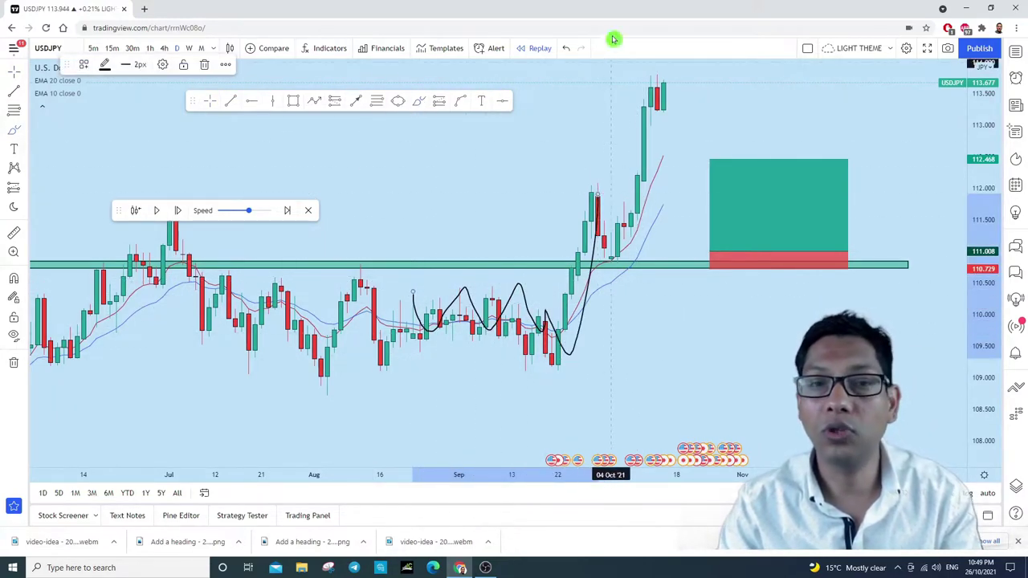
{"action": "left_click", "coordinate": [566, 48]}
Step: Sketch the larger swings from March through the resistance breakout, pullback and following rally with the Brush, and undo the stroke
{"action": "scroll", "coordinate": [624, 345], "scroll_direction": "down", "scroll_amount": 3}
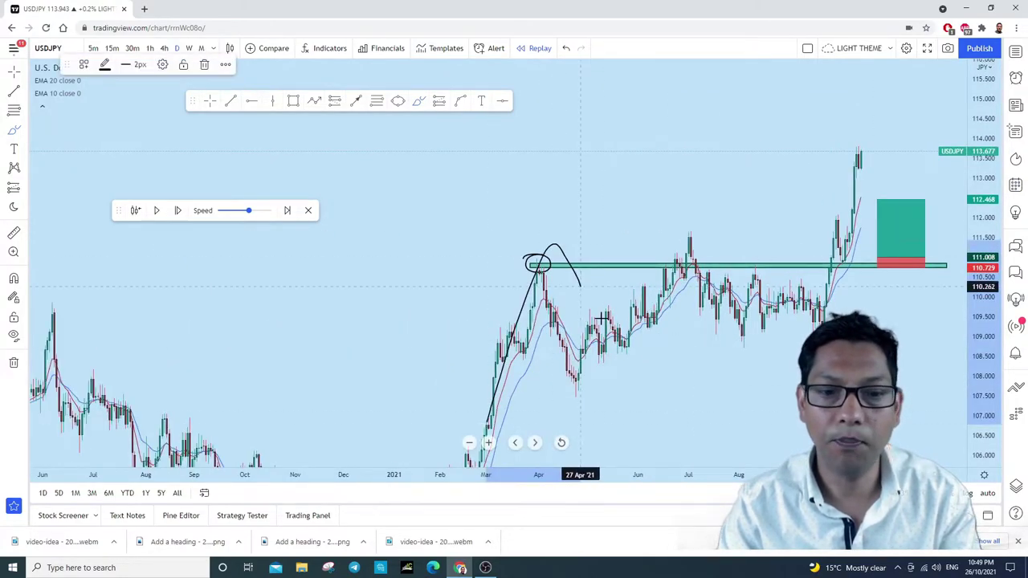
{"action": "mouse_move", "coordinate": [580, 287]}
{"action": "left_mouse_down"}
{"action": "mouse_move", "coordinate": [704, 213]}
{"action": "mouse_move", "coordinate": [828, 333]}
{"action": "mouse_move", "coordinate": [851, 201]}
{"action": "mouse_move", "coordinate": [921, 152]}
{"action": "left_mouse_up"}
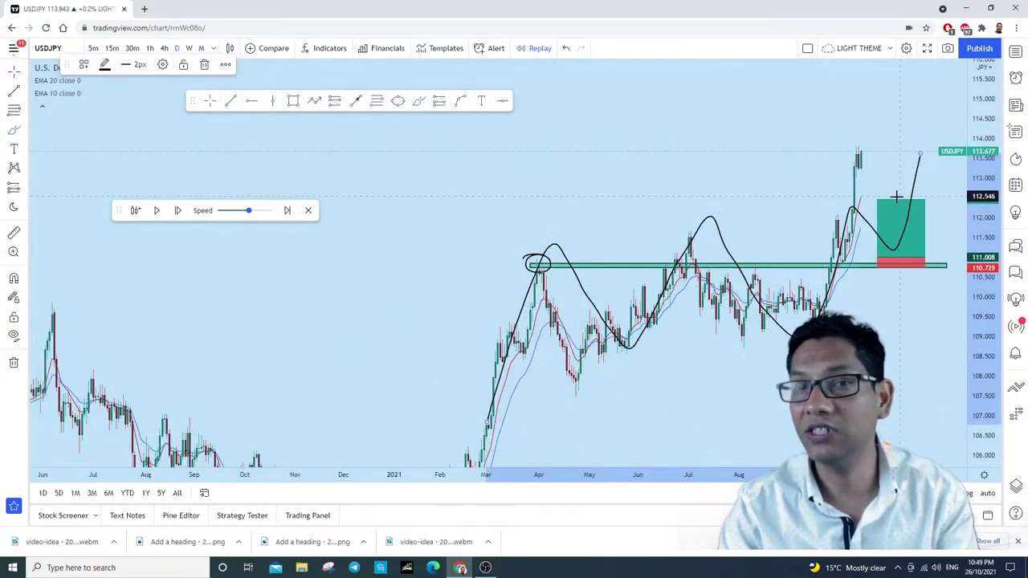
{"action": "left_click", "coordinate": [568, 48]}
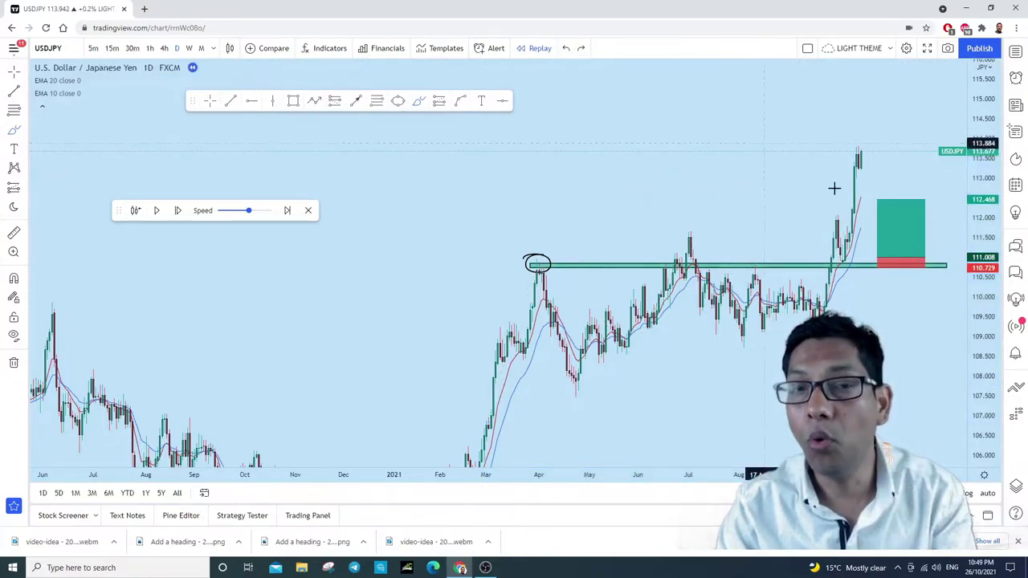
Step: Trace the late September breakout and early October pullback with the Brush, and undo the stroke and the recent price scale changes
{"action": "scroll", "coordinate": [831, 209], "scroll_direction": "up", "scroll_amount": 5}
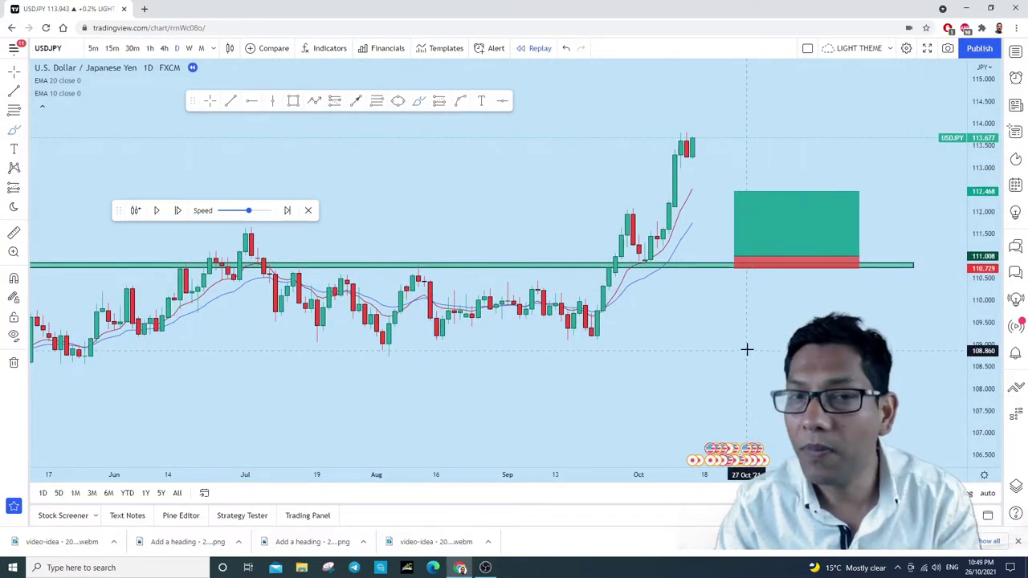
{"action": "mouse_move", "coordinate": [594, 339]}
{"action": "left_mouse_down"}
{"action": "mouse_move", "coordinate": [637, 185]}
{"action": "mouse_move", "coordinate": [657, 281]}
{"action": "left_mouse_up"}
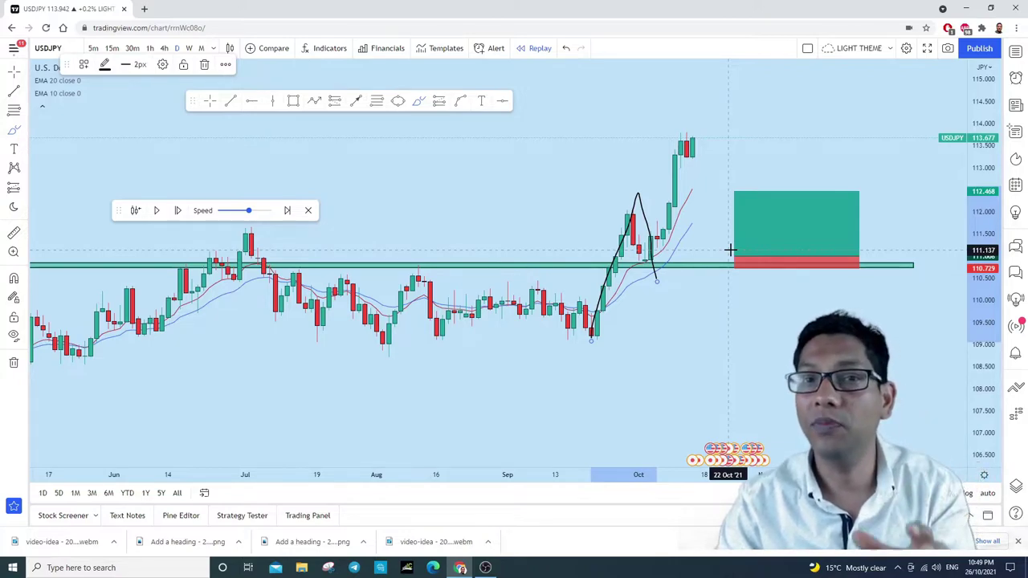
{"action": "left_click", "coordinate": [565, 49]}
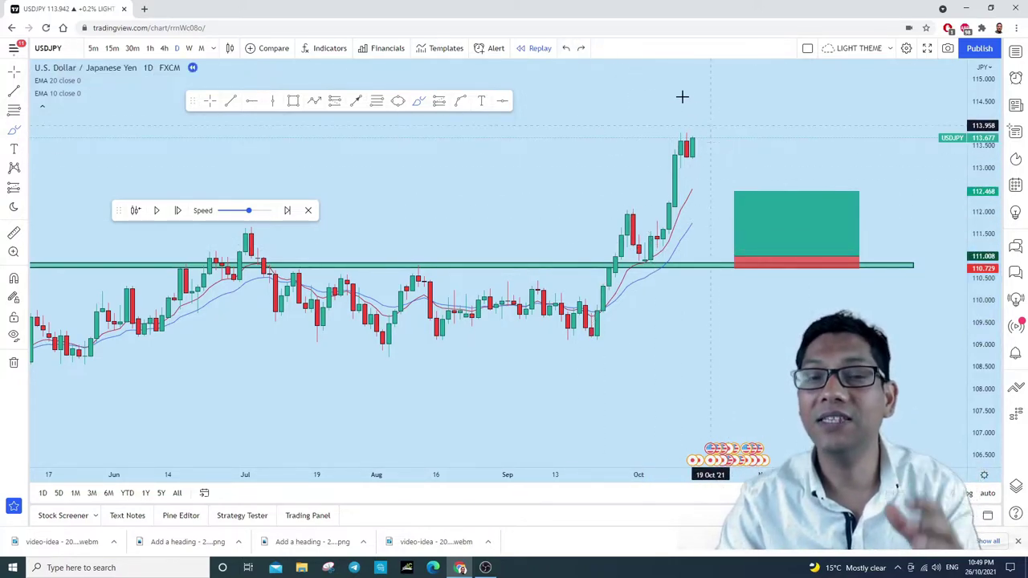
{"action": "left_click", "coordinate": [567, 49]}
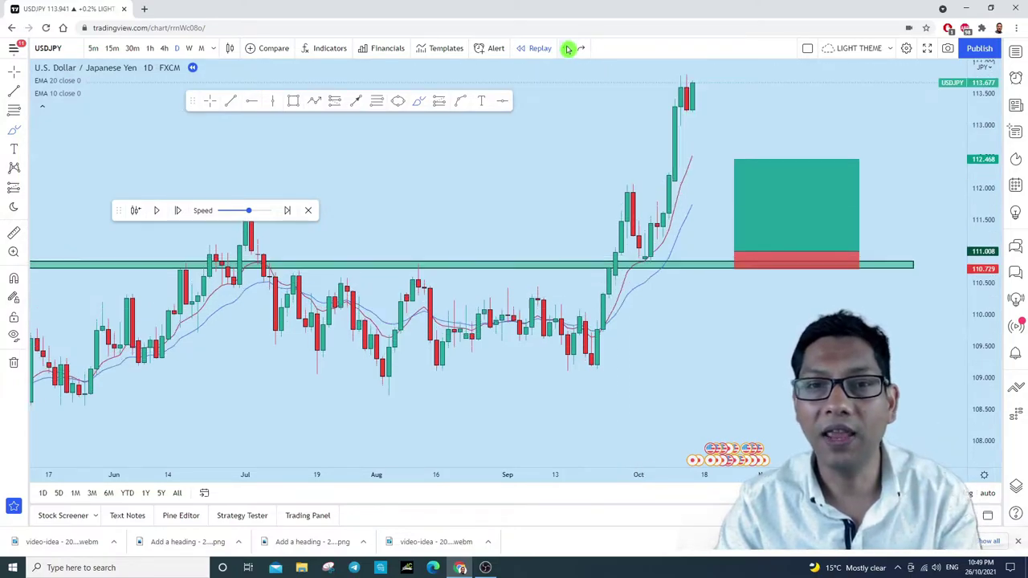
{"action": "left_click", "coordinate": [570, 49]}
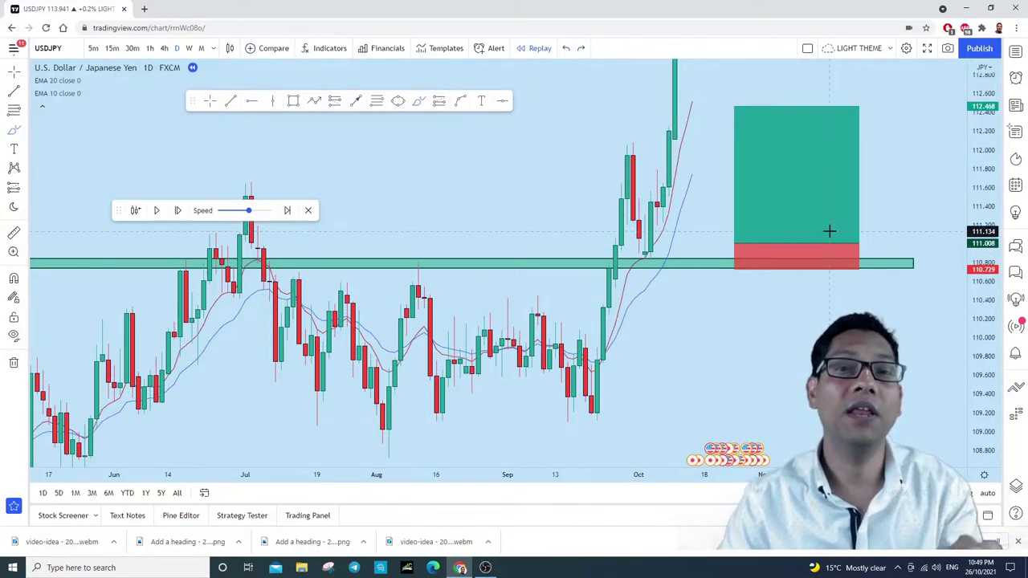